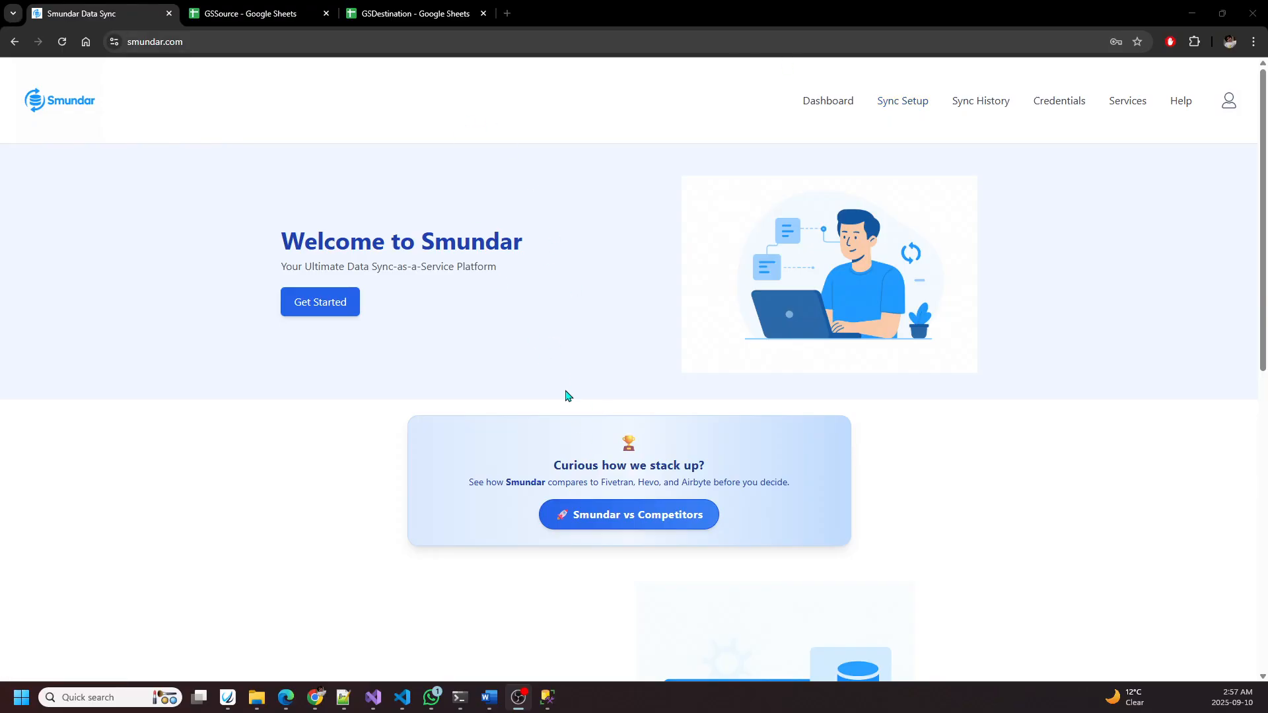
Step: Examine the TestData query results in SQL Server Management Studio and the contents of the GSDestination spreadsheet in Chrome
click(555, 705)
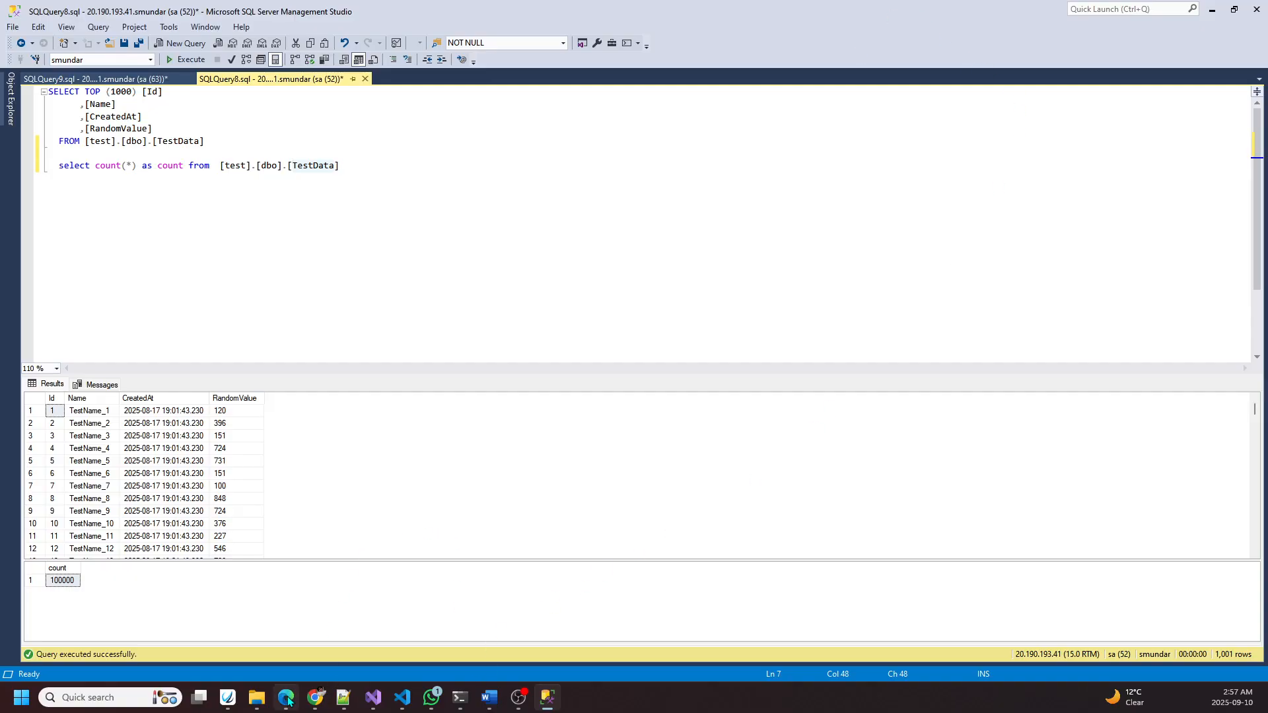
mouse_move(335, 698)
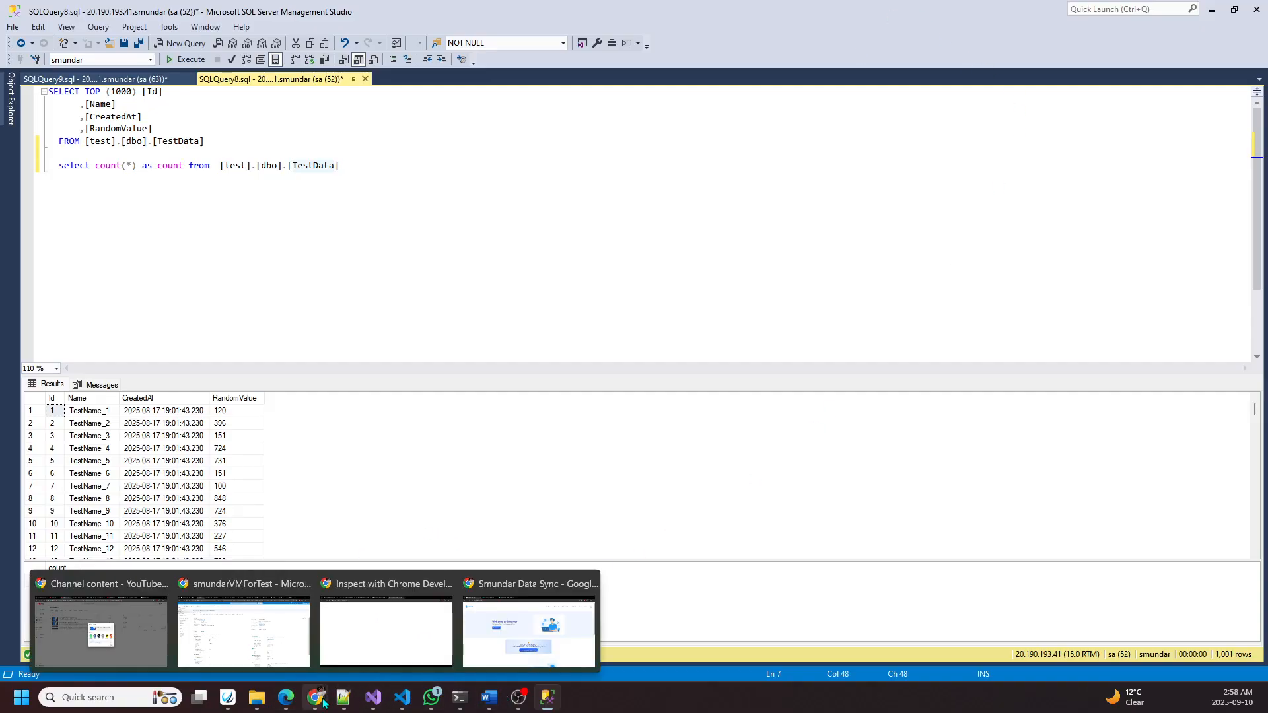
click(533, 633)
click(416, 16)
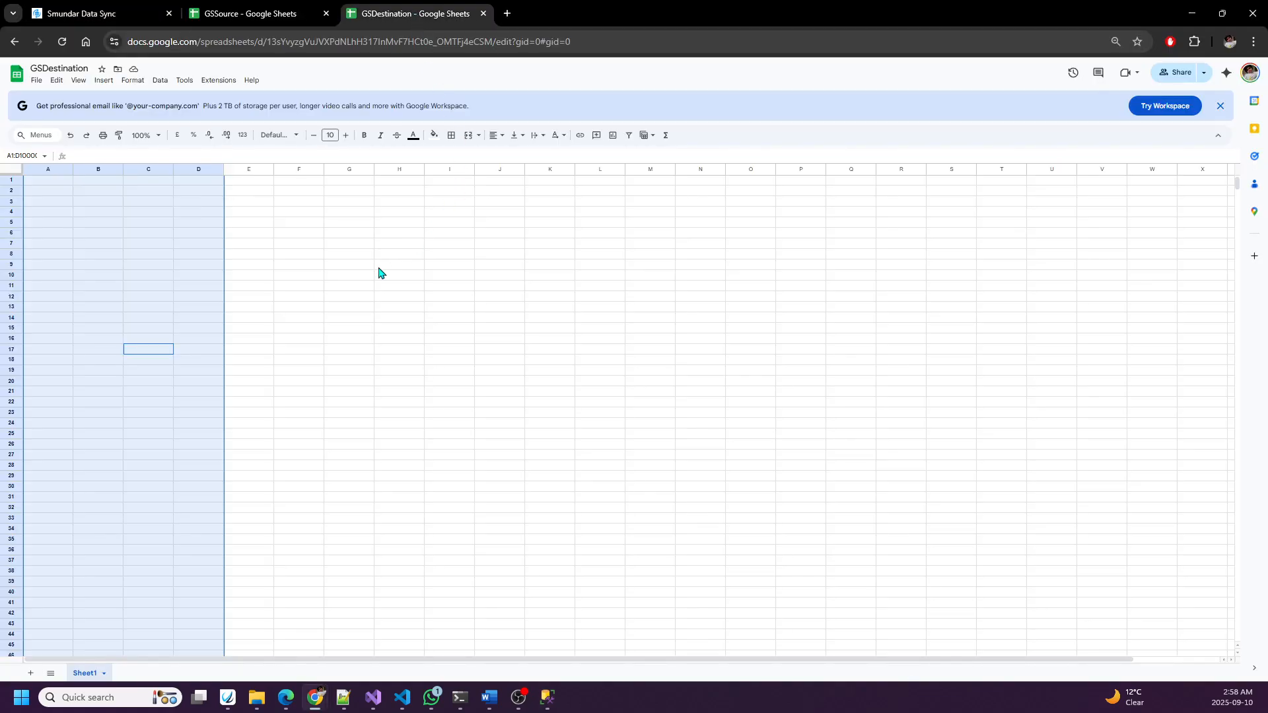
click(238, 297)
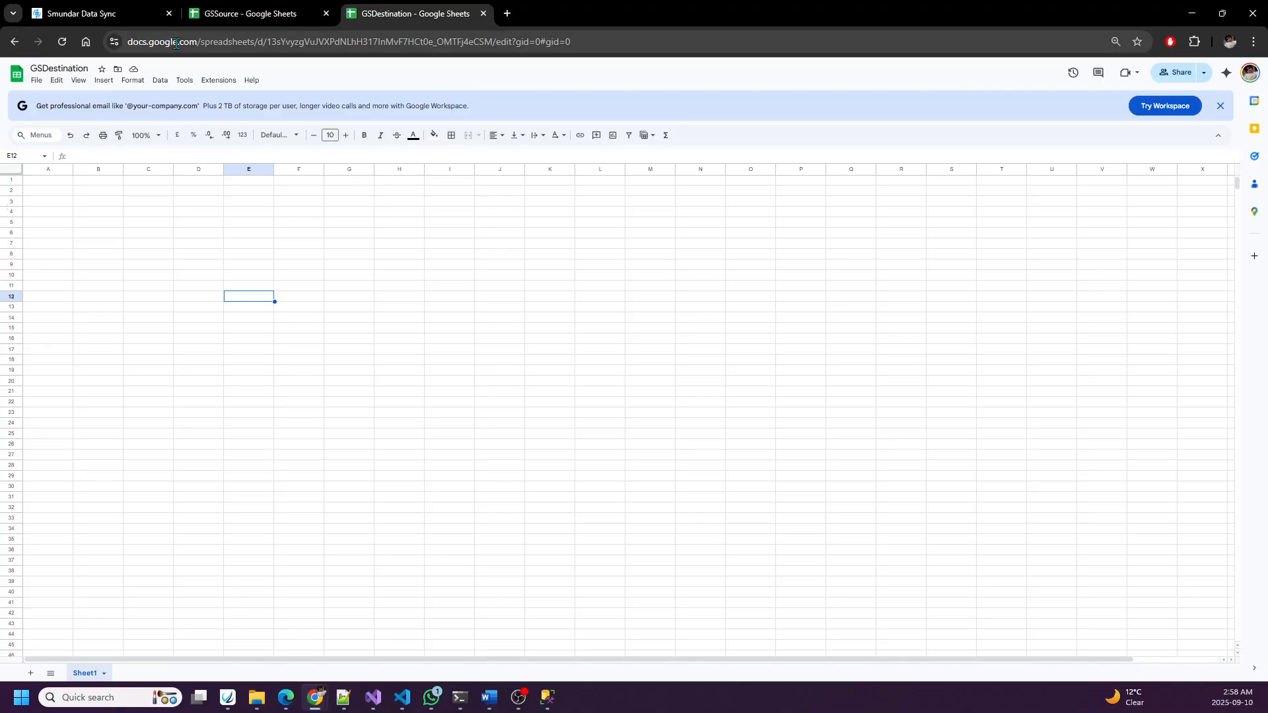
Step: Start a new sync setup in Smundar and name it "SQLServer to GoogleSheets"
click(97, 16)
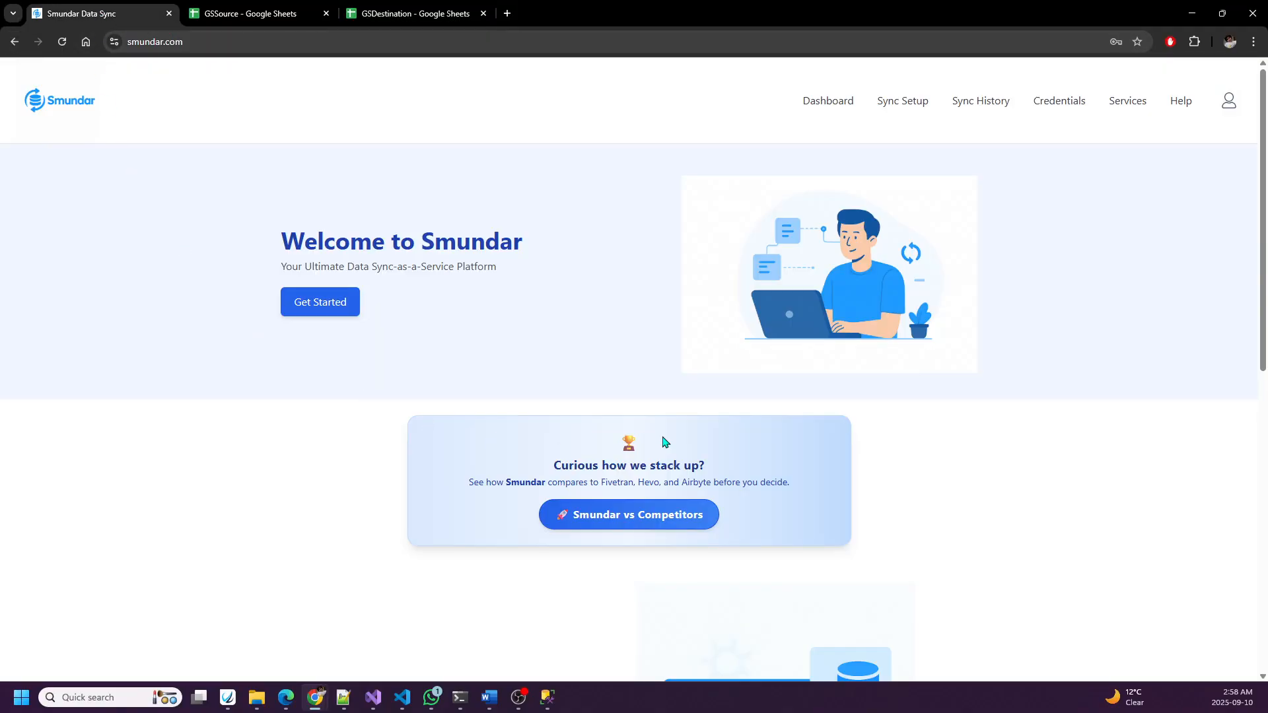
click(898, 106)
click(636, 217)
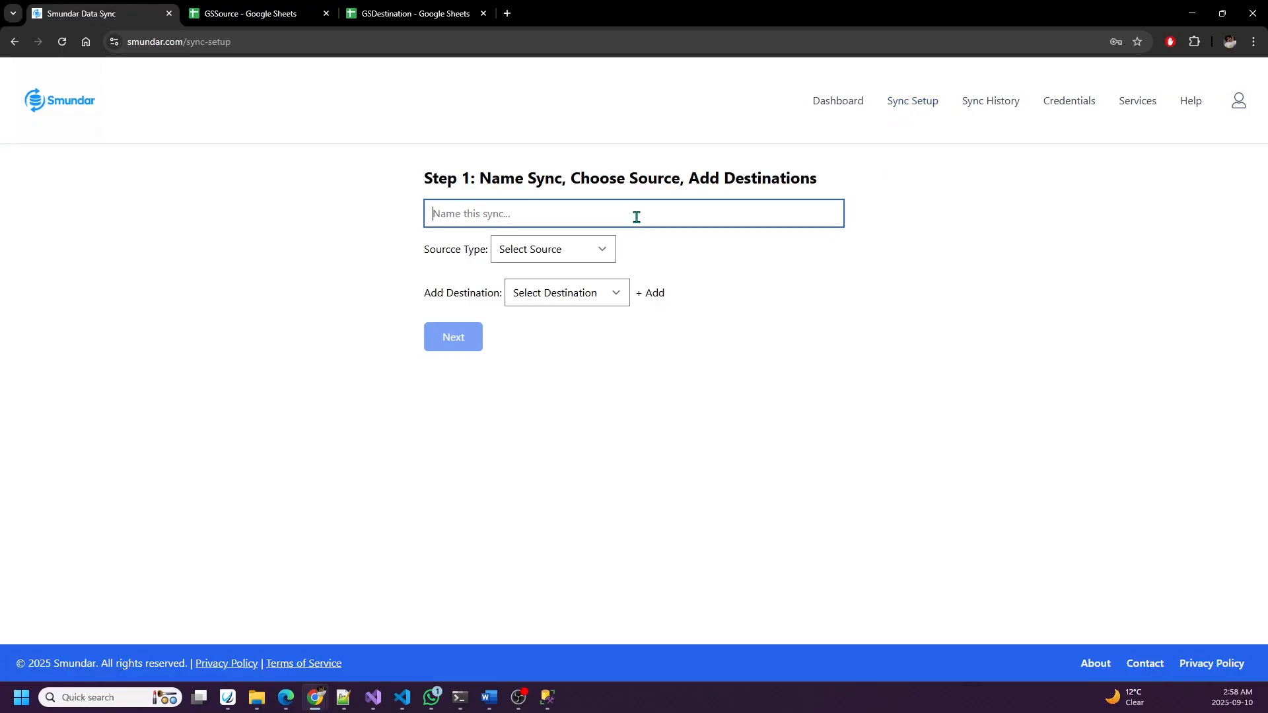
text(SQLServer to GoogleSheet)
text(s)
Step: Set the sync's source type to SQL Server with SmundarConnection as the source credential
click(602, 251)
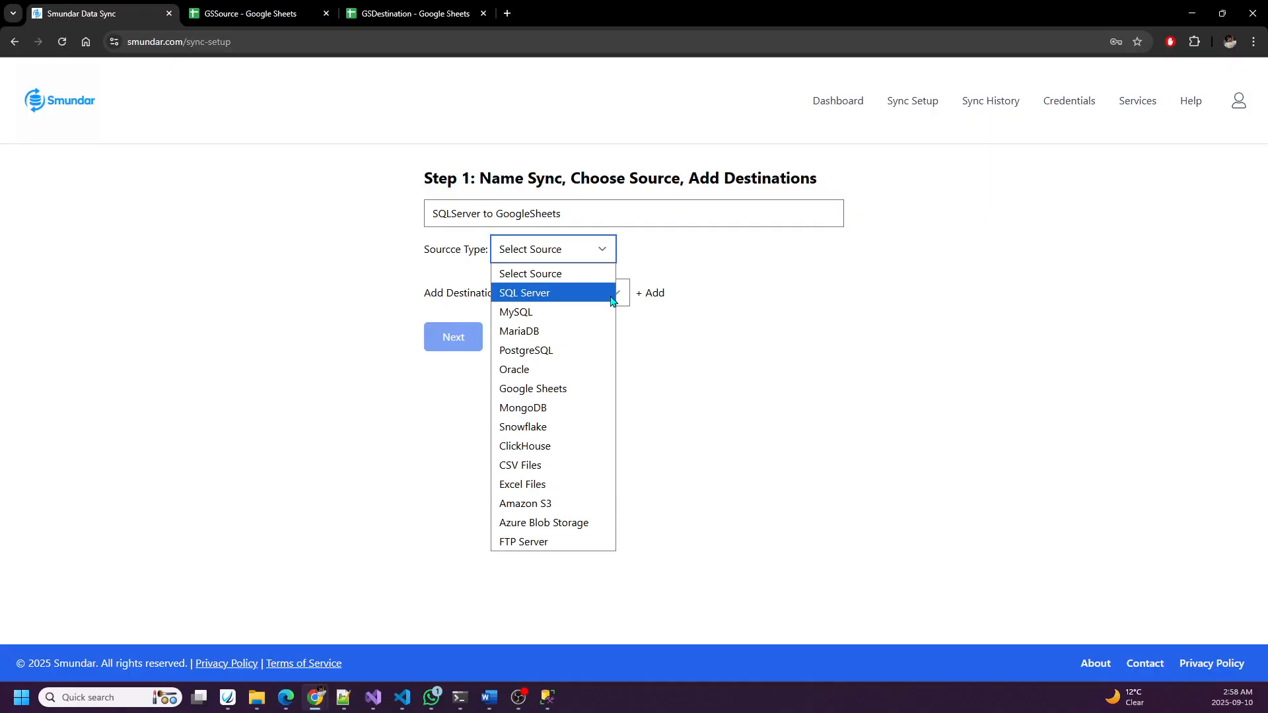
click(584, 290)
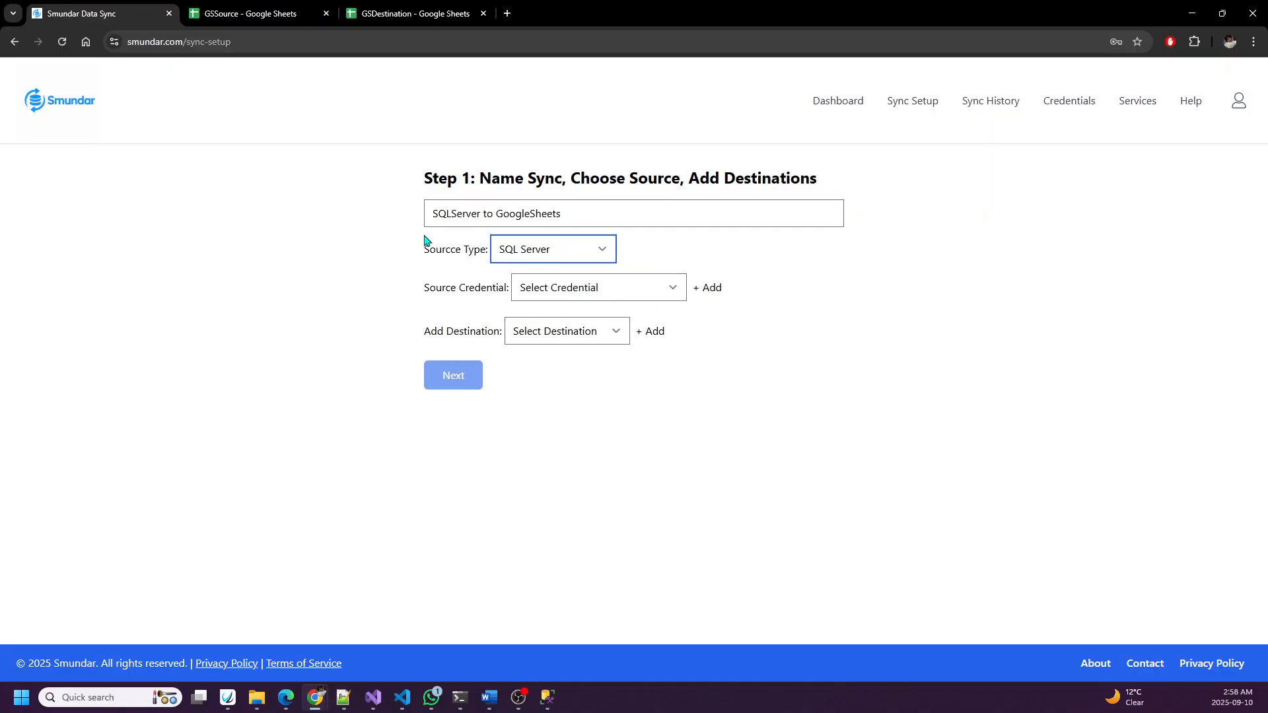
click(673, 295)
scroll(680, 361, down, 2)
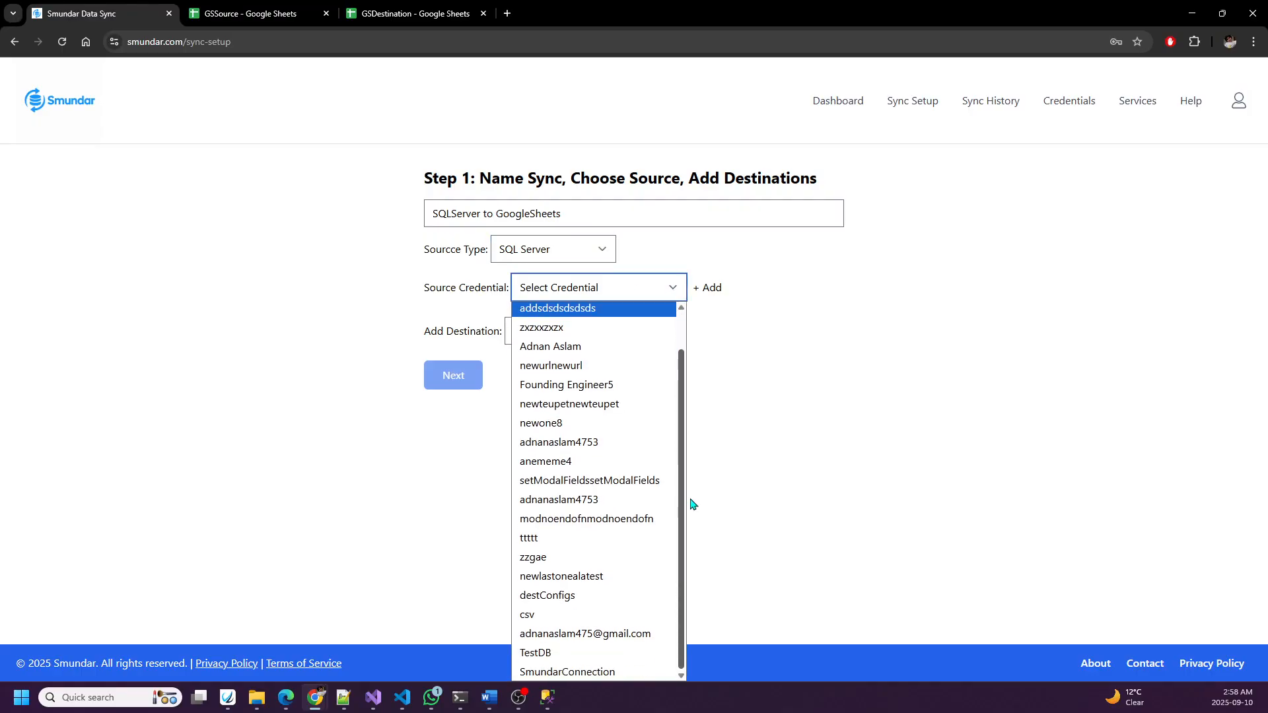
click(564, 672)
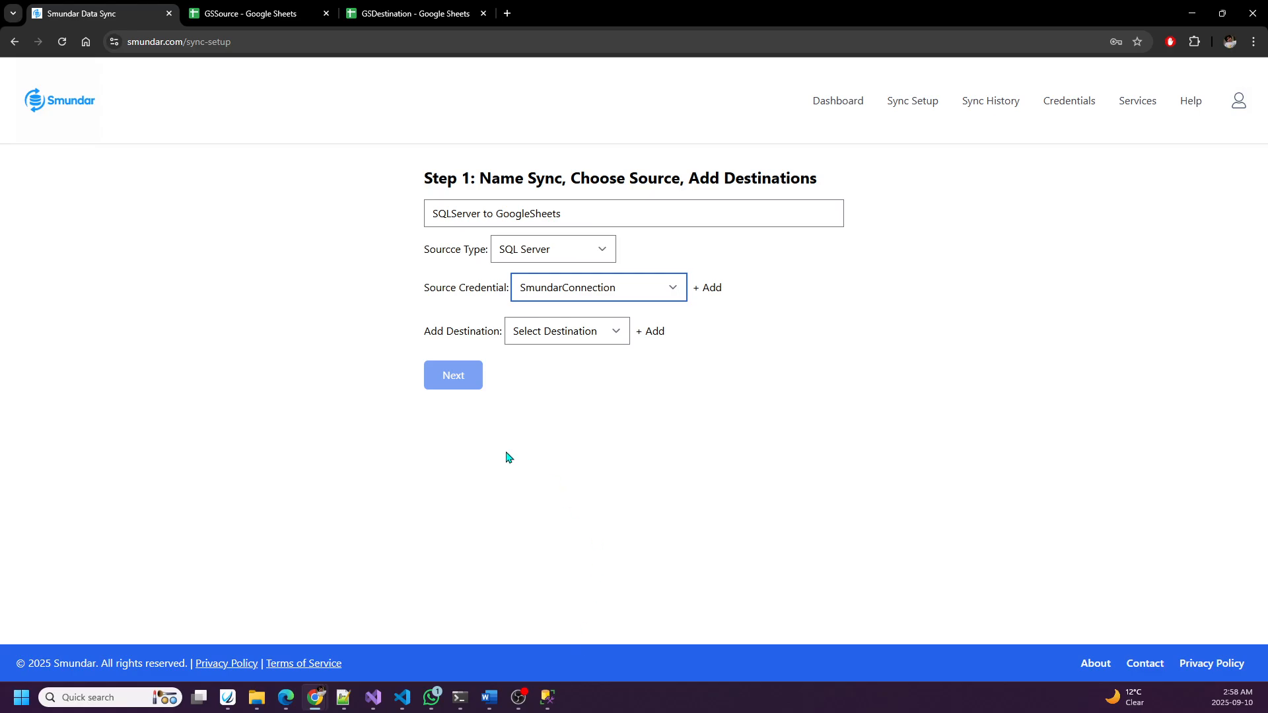
Step: Add Google Sheets as a destination of the sync
click(590, 336)
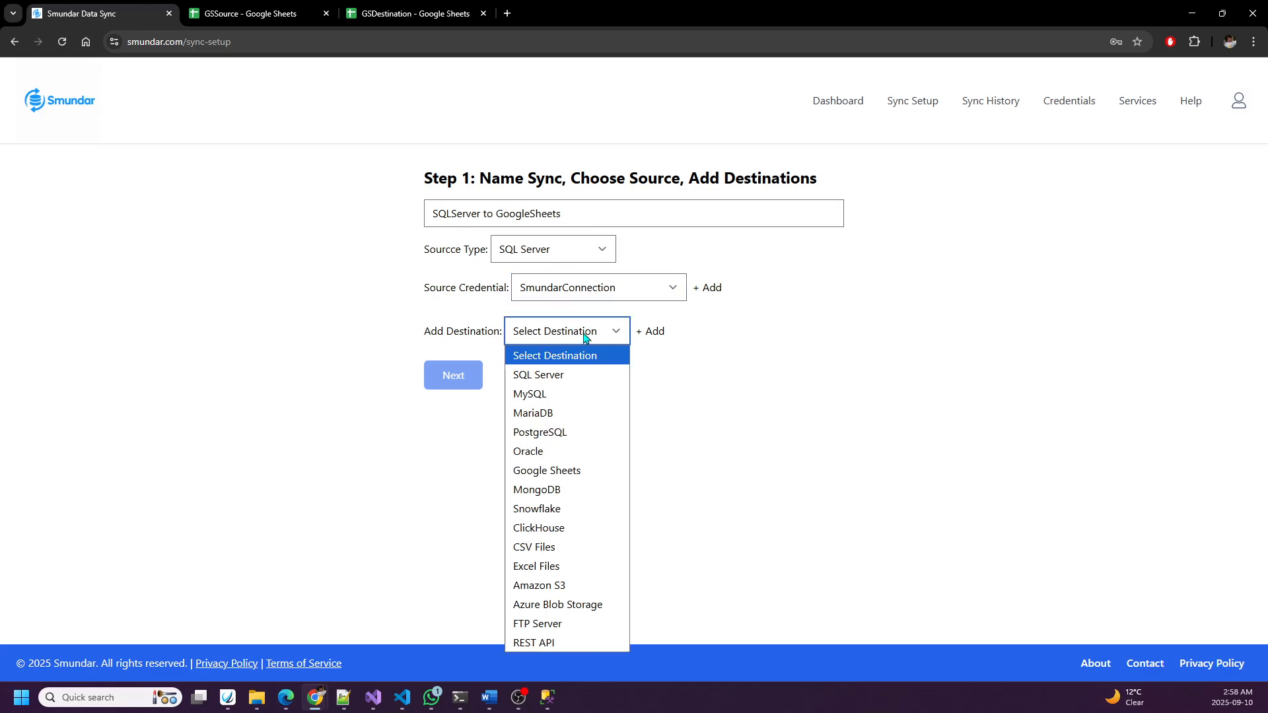
click(562, 470)
click(653, 332)
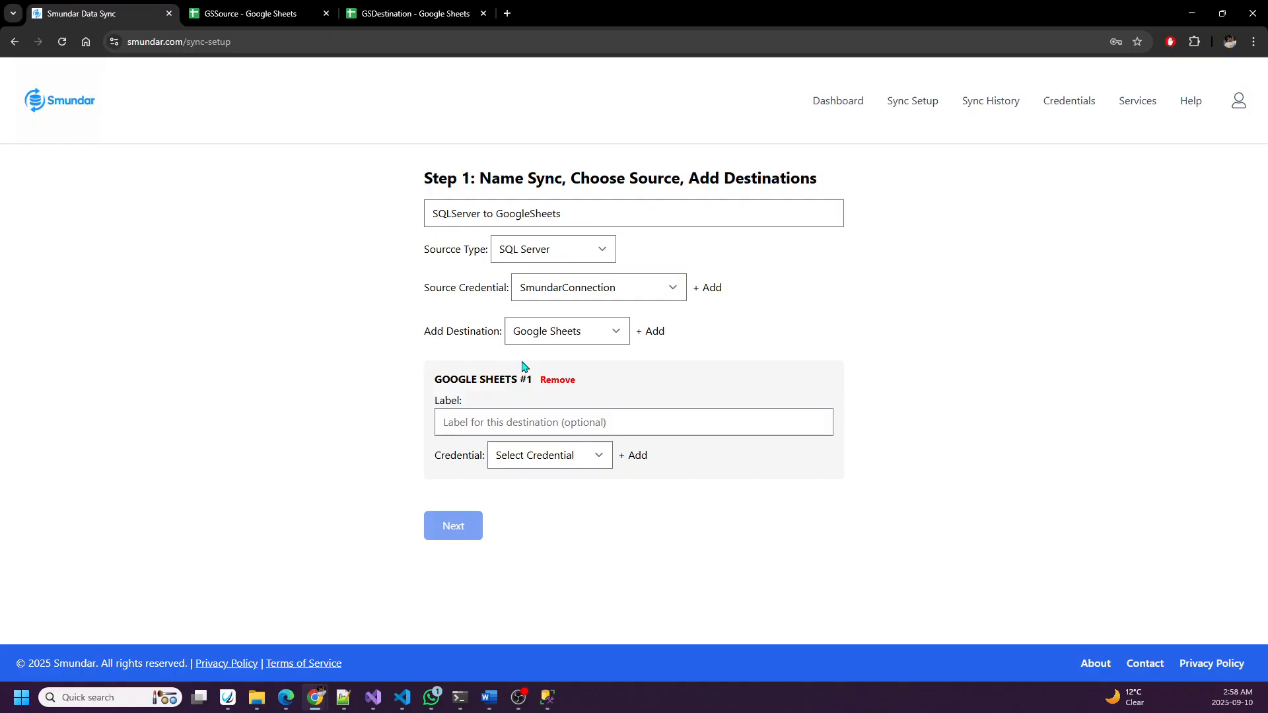
Step: Try out extra MariaDB and MongoDB destinations and remove both, keeping only the Google Sheets destination
click(608, 339)
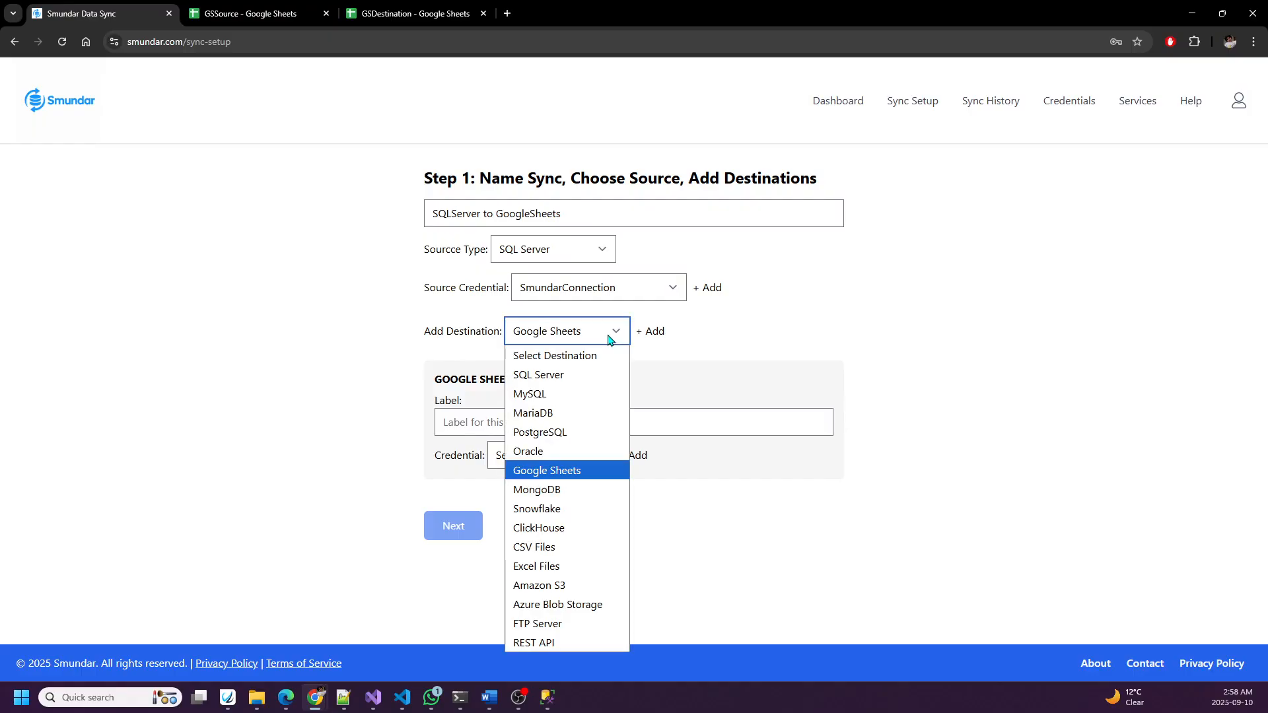
click(591, 413)
click(652, 343)
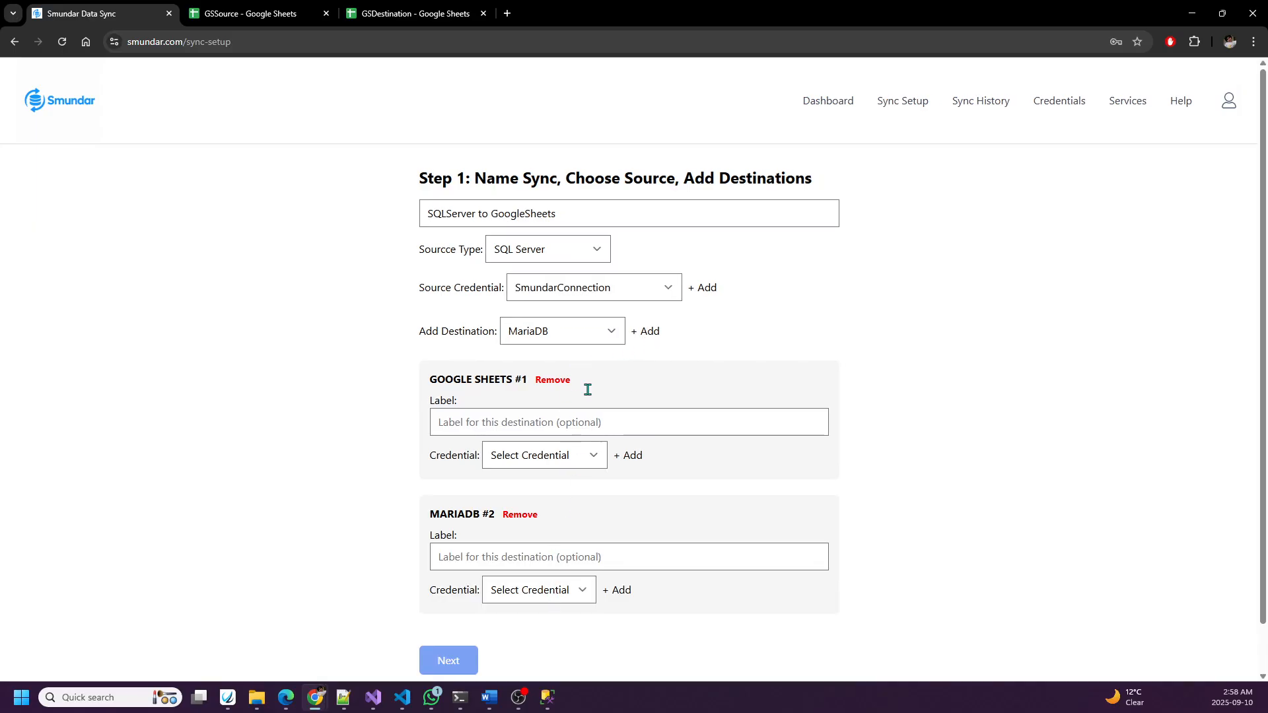
click(593, 341)
click(568, 487)
click(651, 333)
click(528, 515)
click(525, 515)
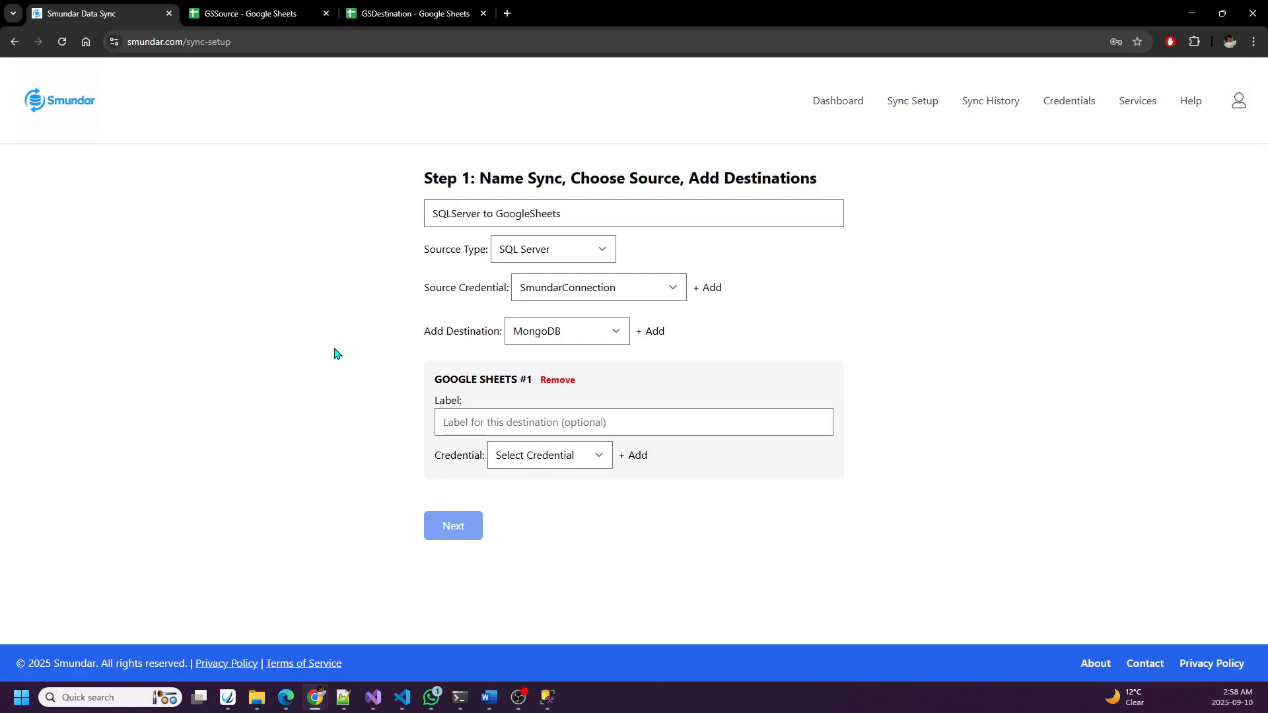
click(603, 331)
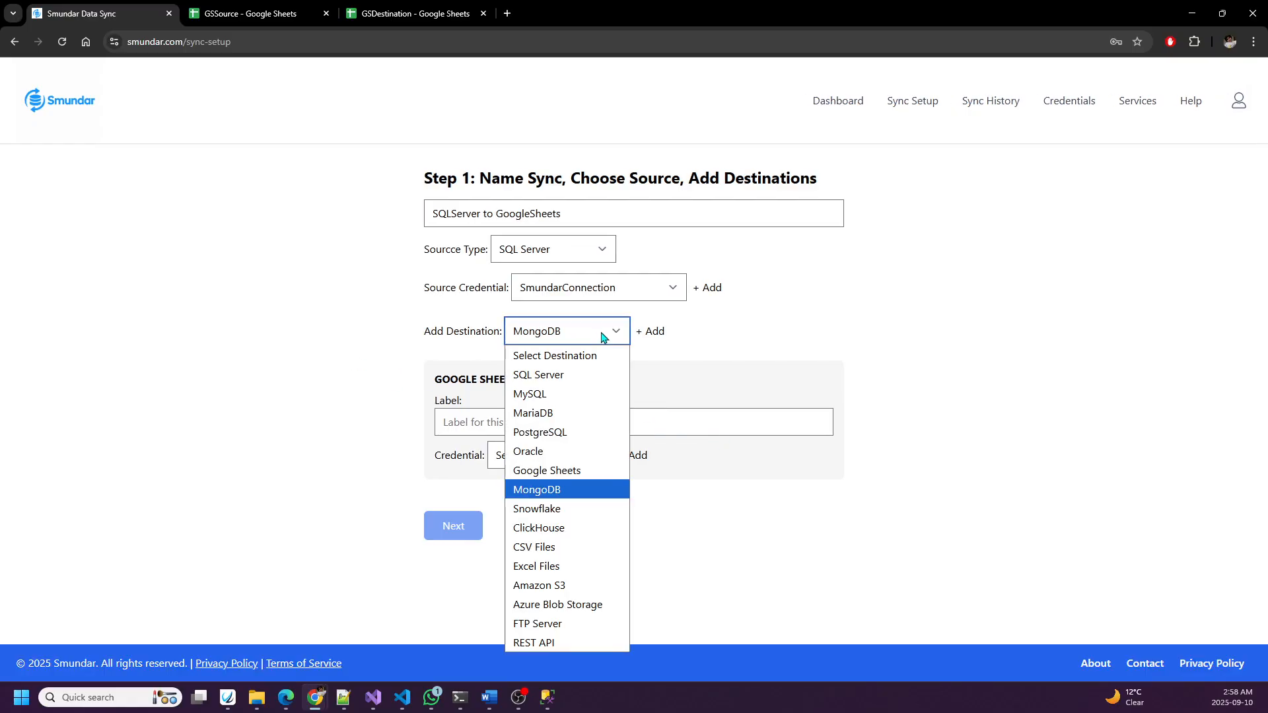
click(588, 469)
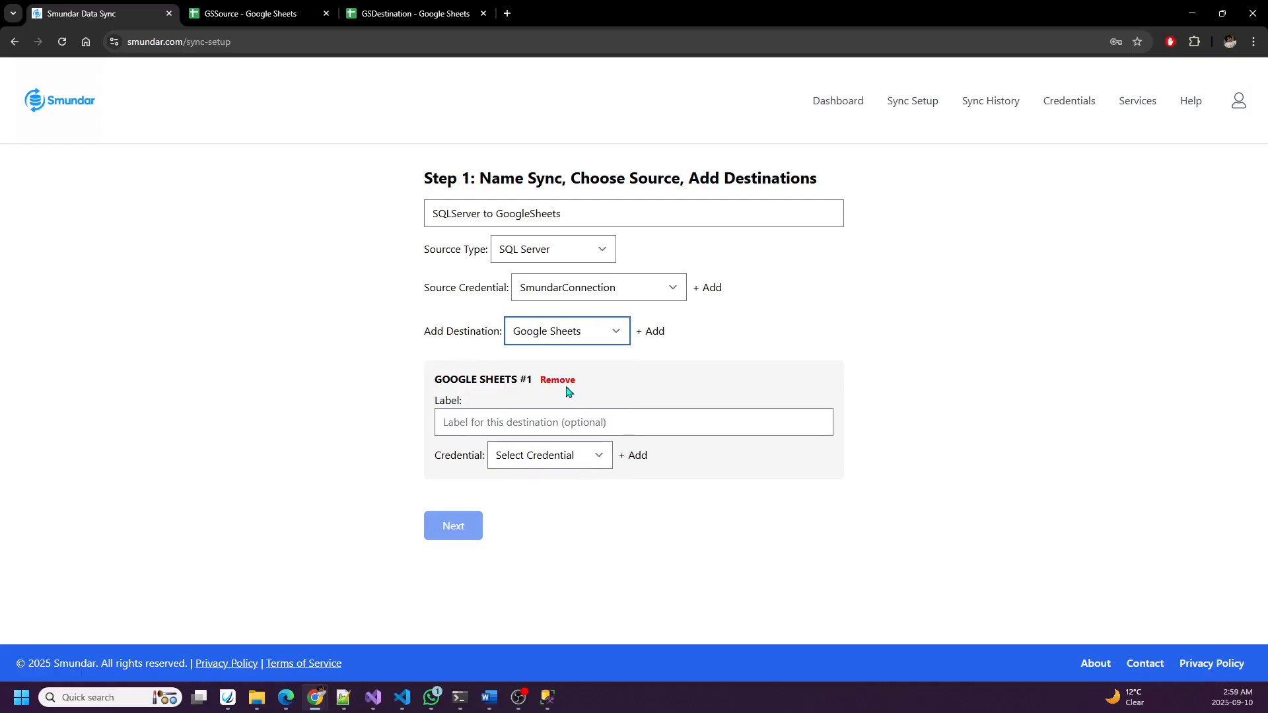
Step: Assign the GoogleSheetsConn credential to the Google Sheets destination and proceed to the source and destination configuration
click(589, 464)
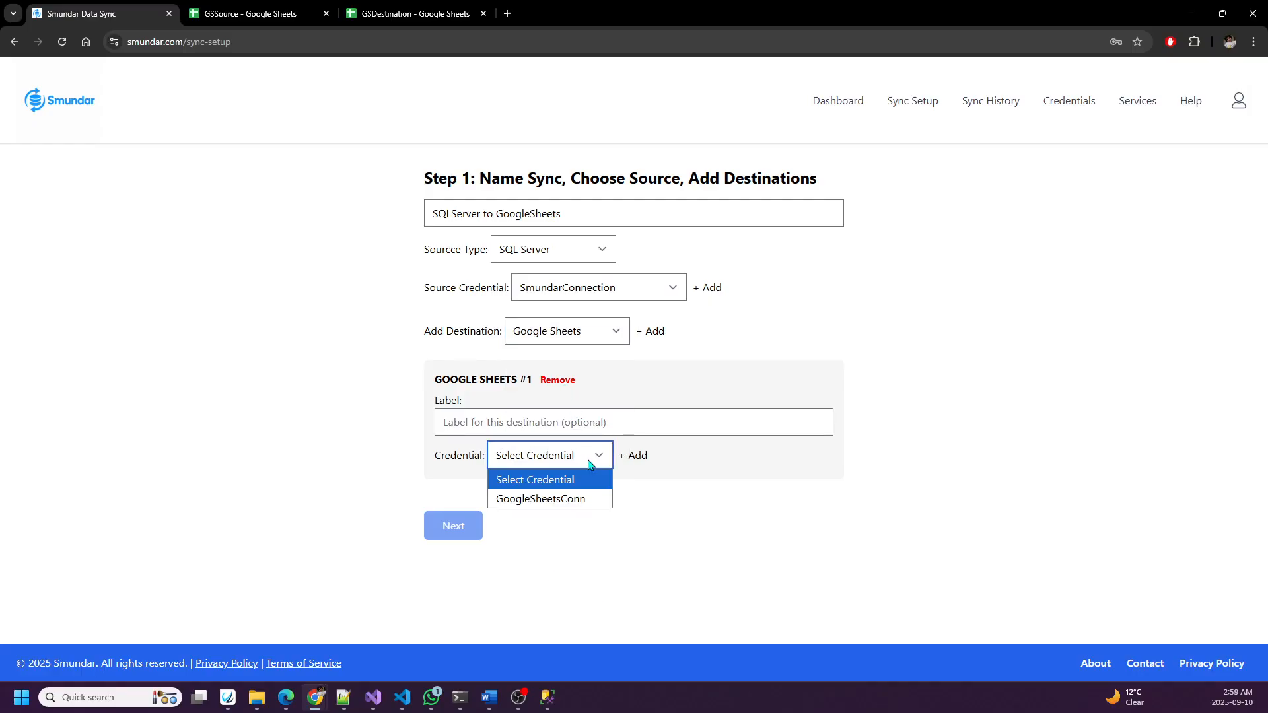
click(553, 499)
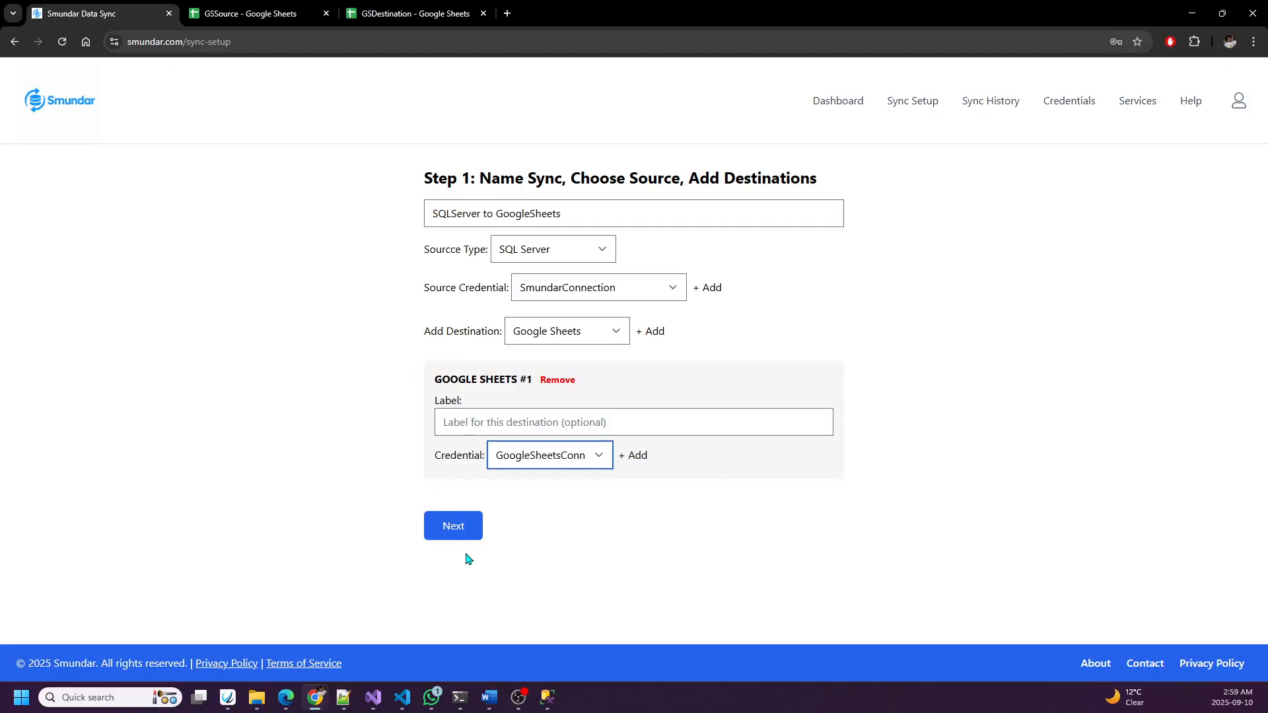
click(456, 527)
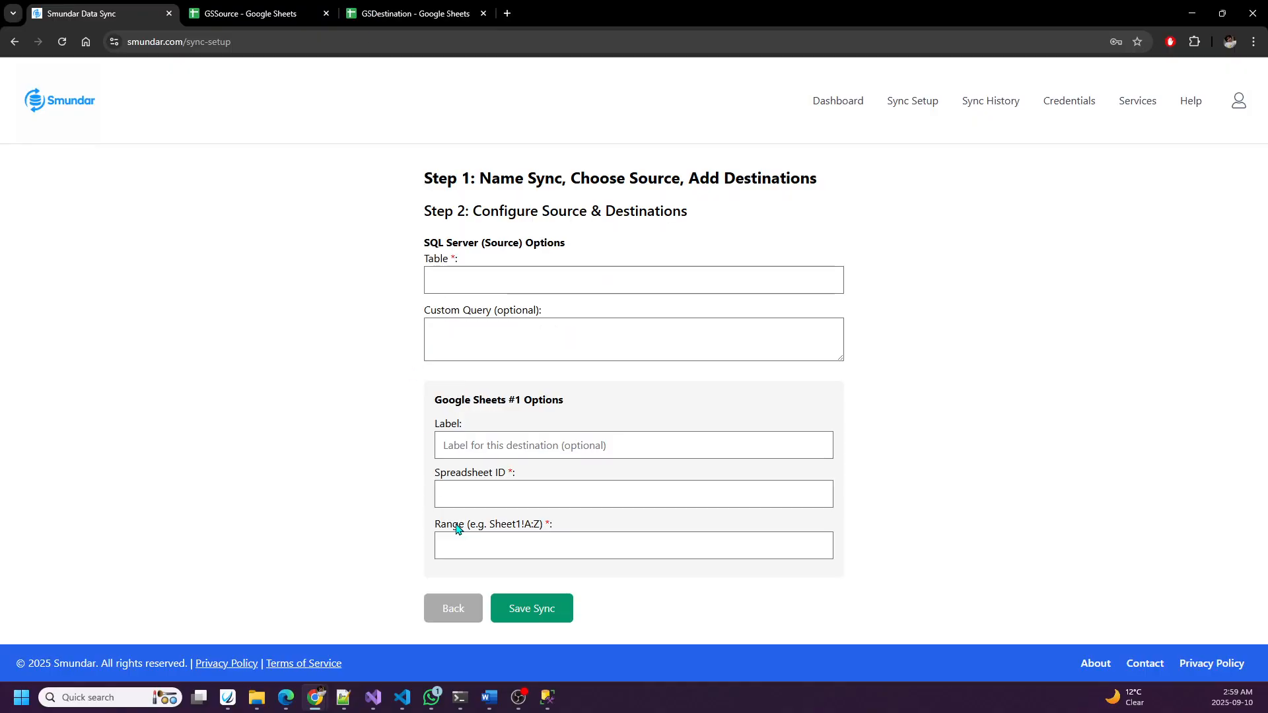
Step: Copy the table name TestData from the count query in SQL Server Management Studio into the SQL Server source's Table field
click(490, 280)
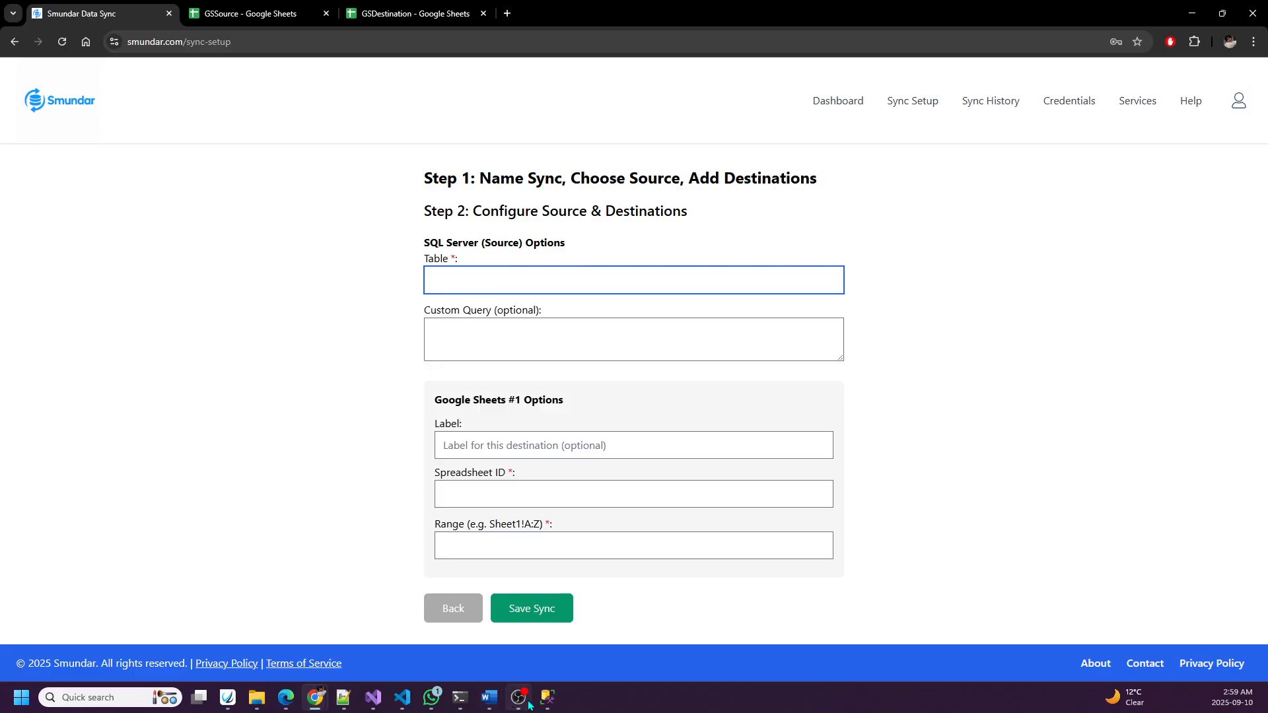
click(547, 697)
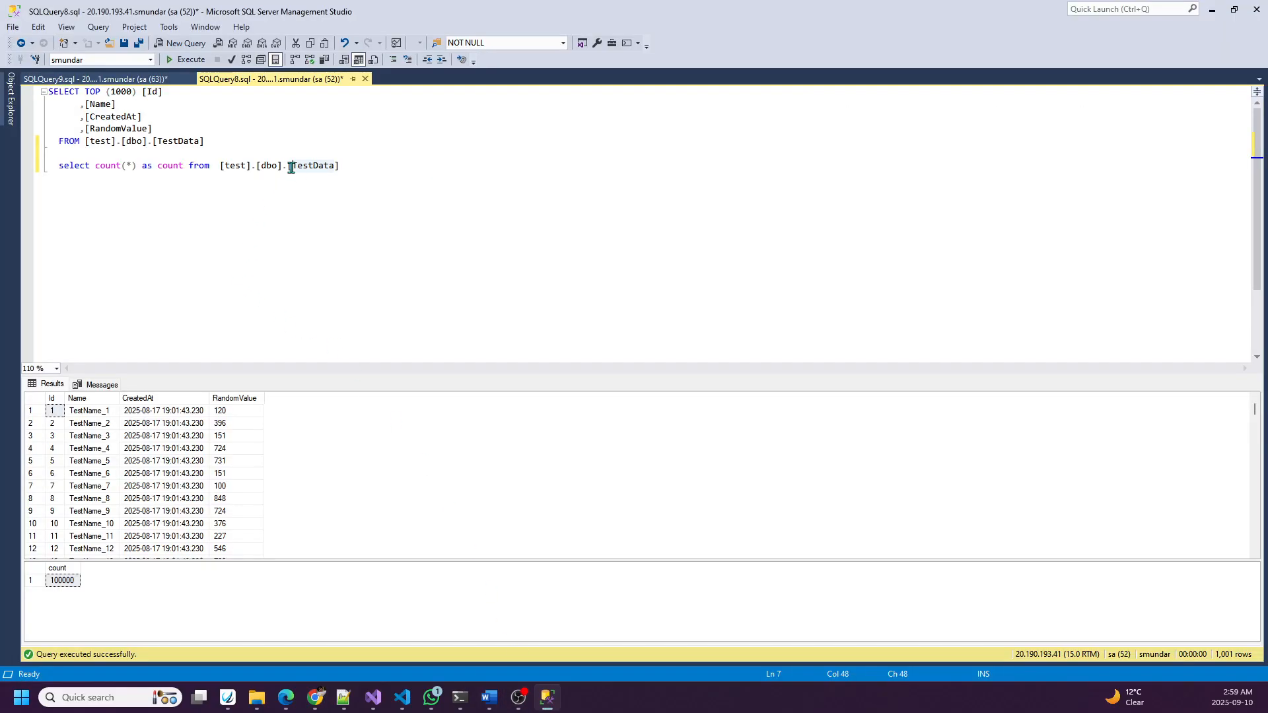
drag(292, 166, 334, 165)
key(ctrl+c)
click(1214, 9)
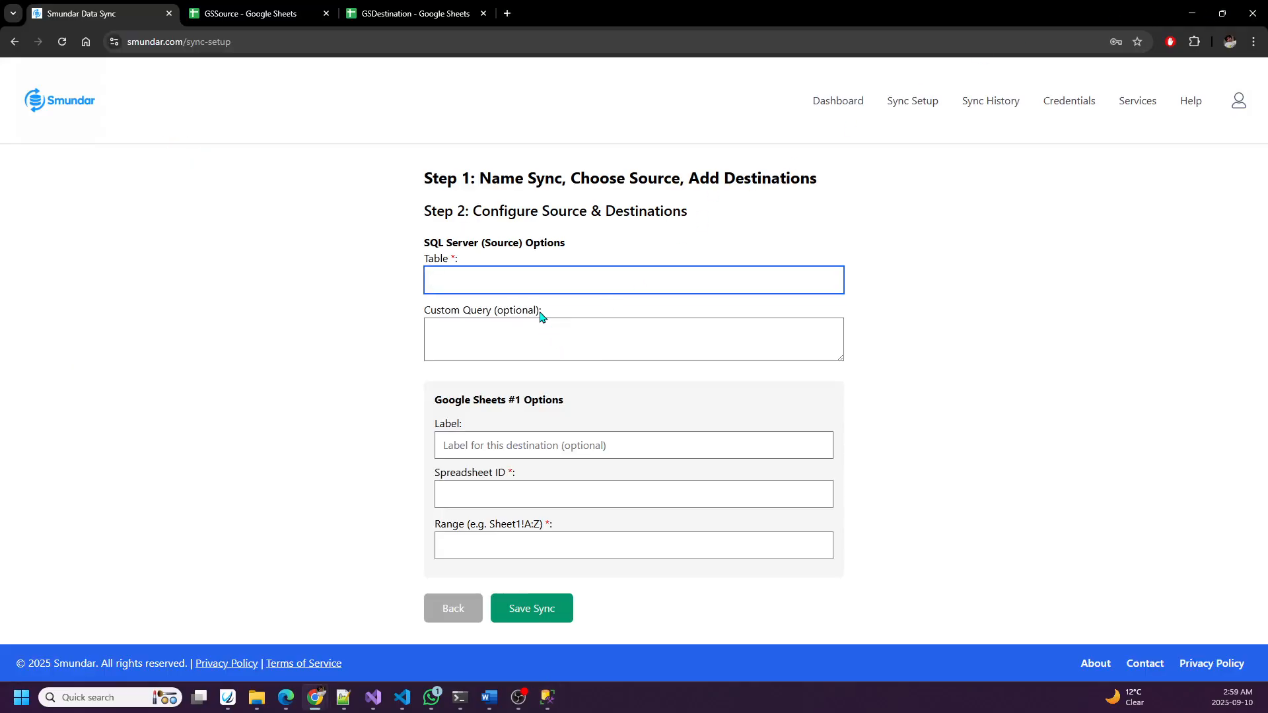
key(ctrl+v)
Step: Copy the spreadsheet ID from the GSDestination sheet's URL into the Google Sheets destination's Spreadsheet ID field
click(480, 503)
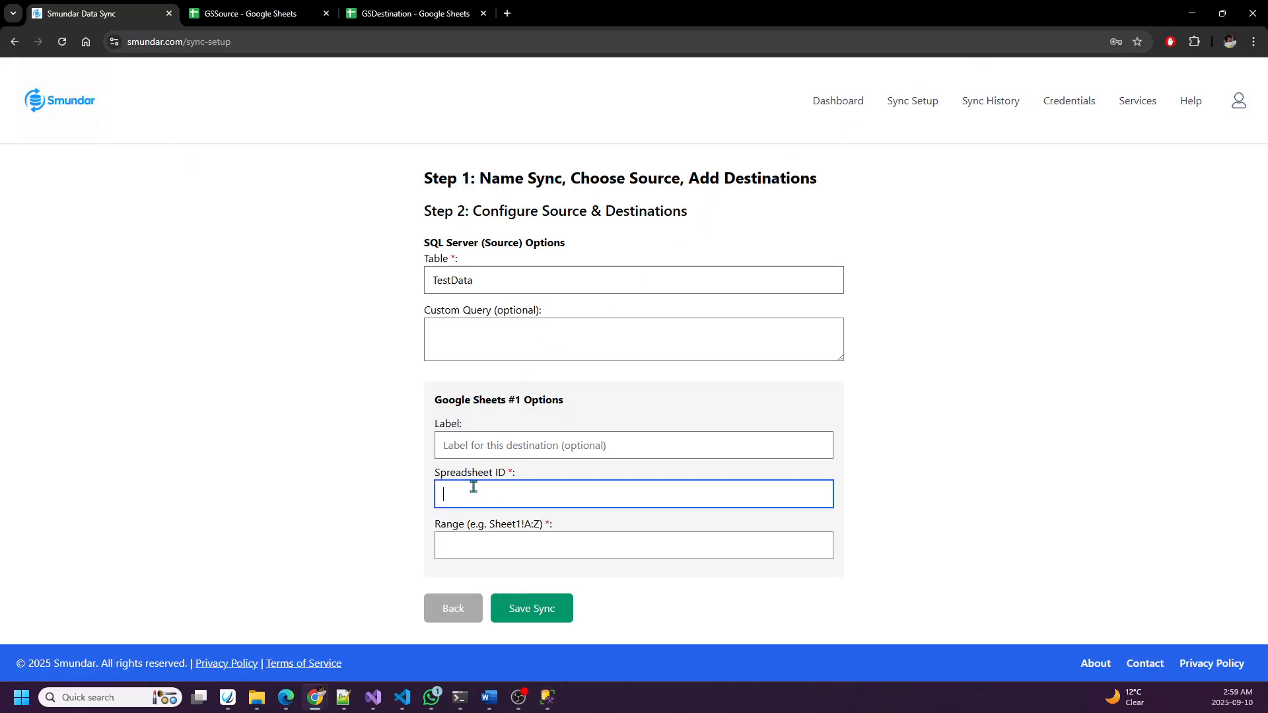
click(384, 17)
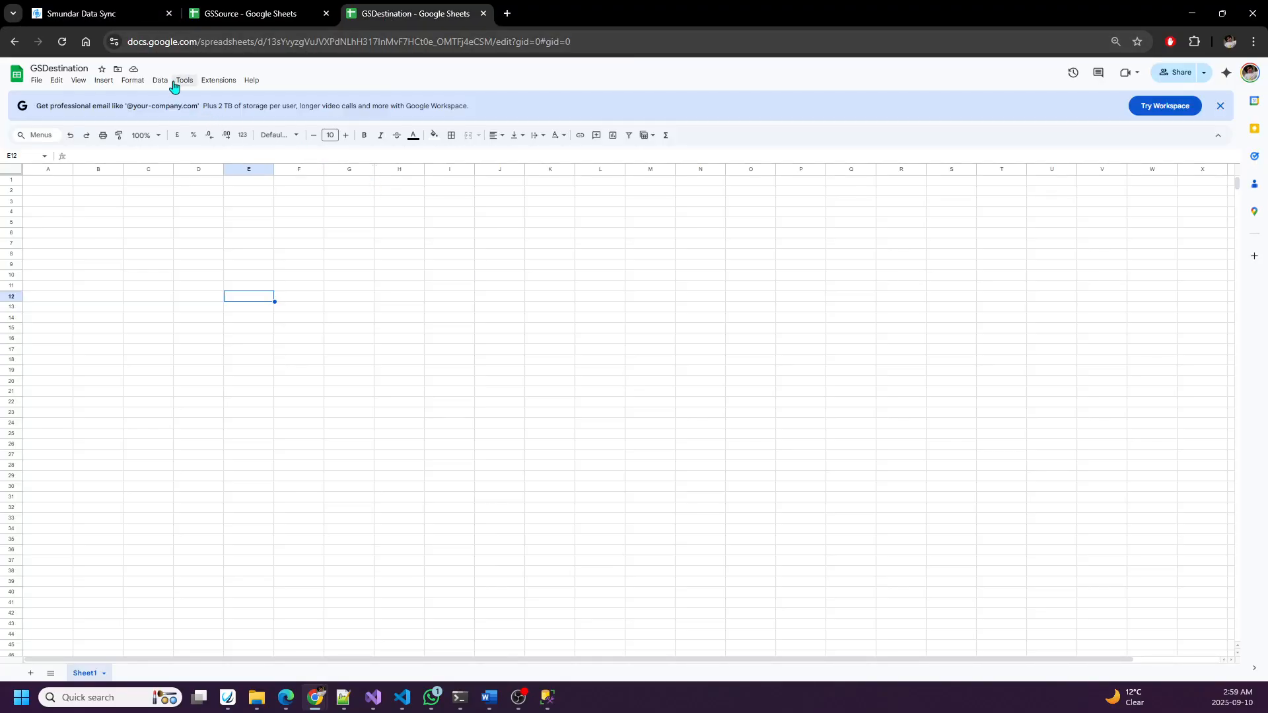
click(287, 41)
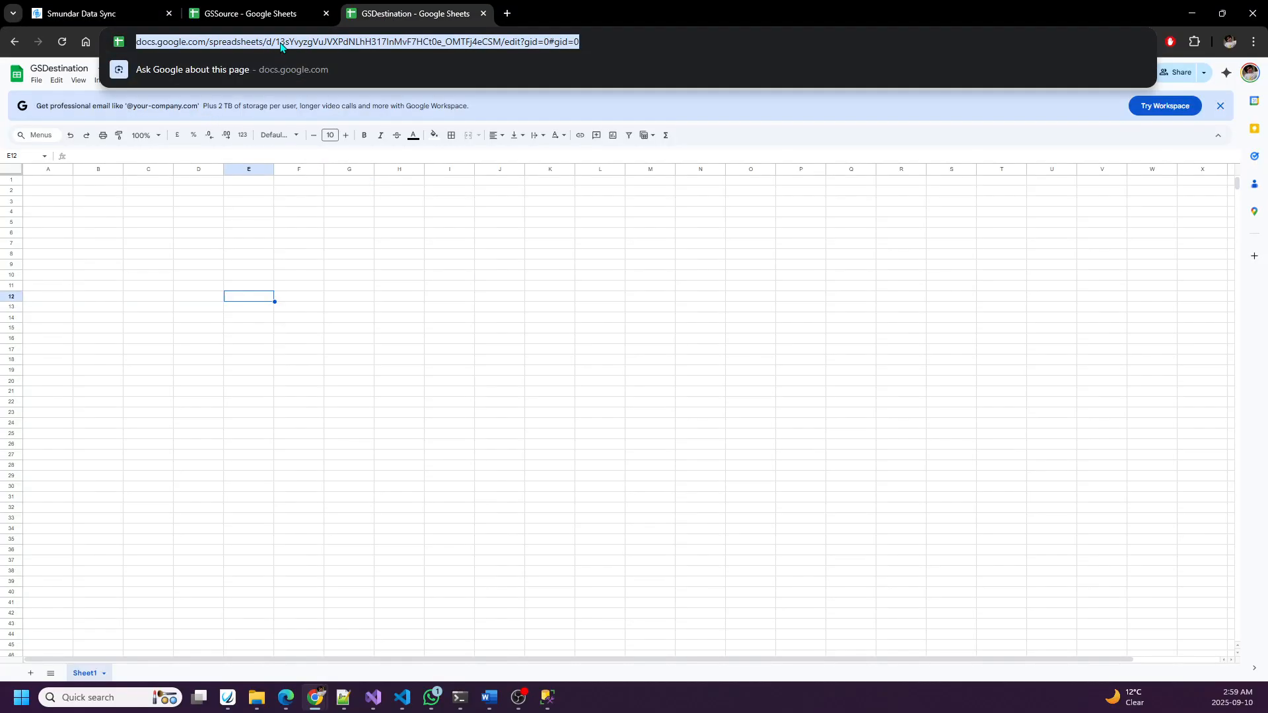
click(280, 44)
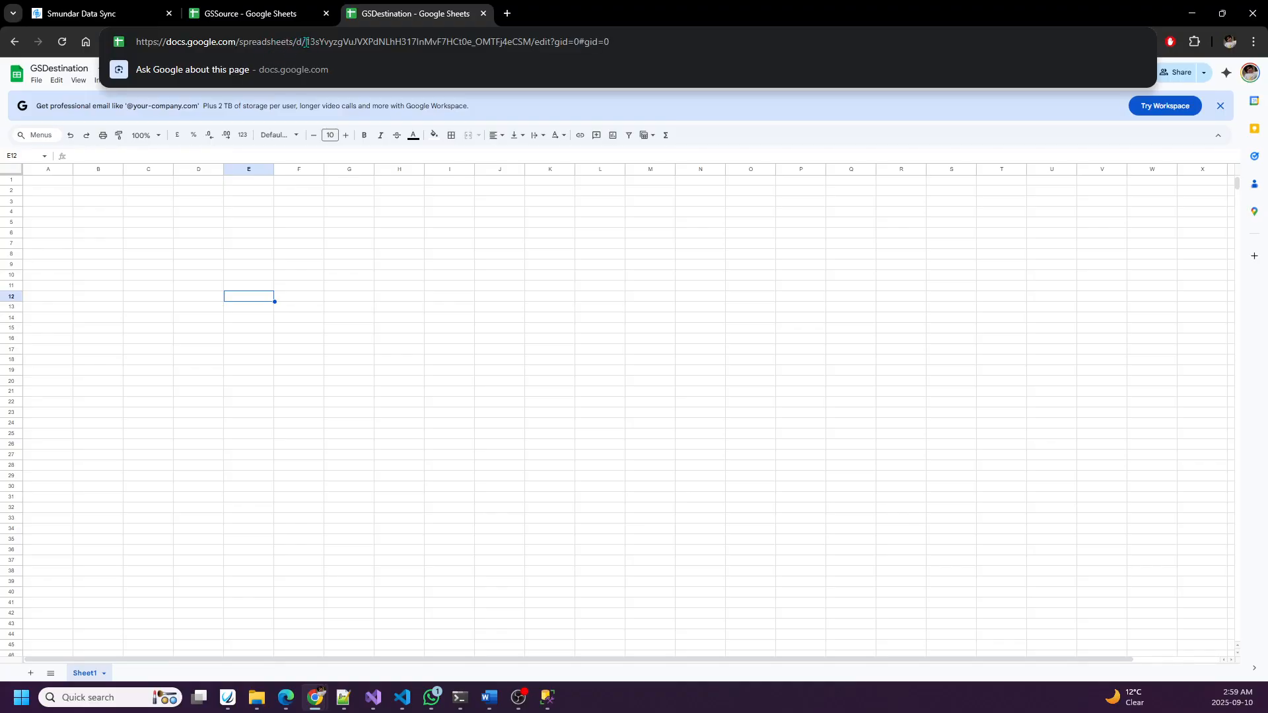
drag(305, 41, 529, 41)
key(ctrl+c)
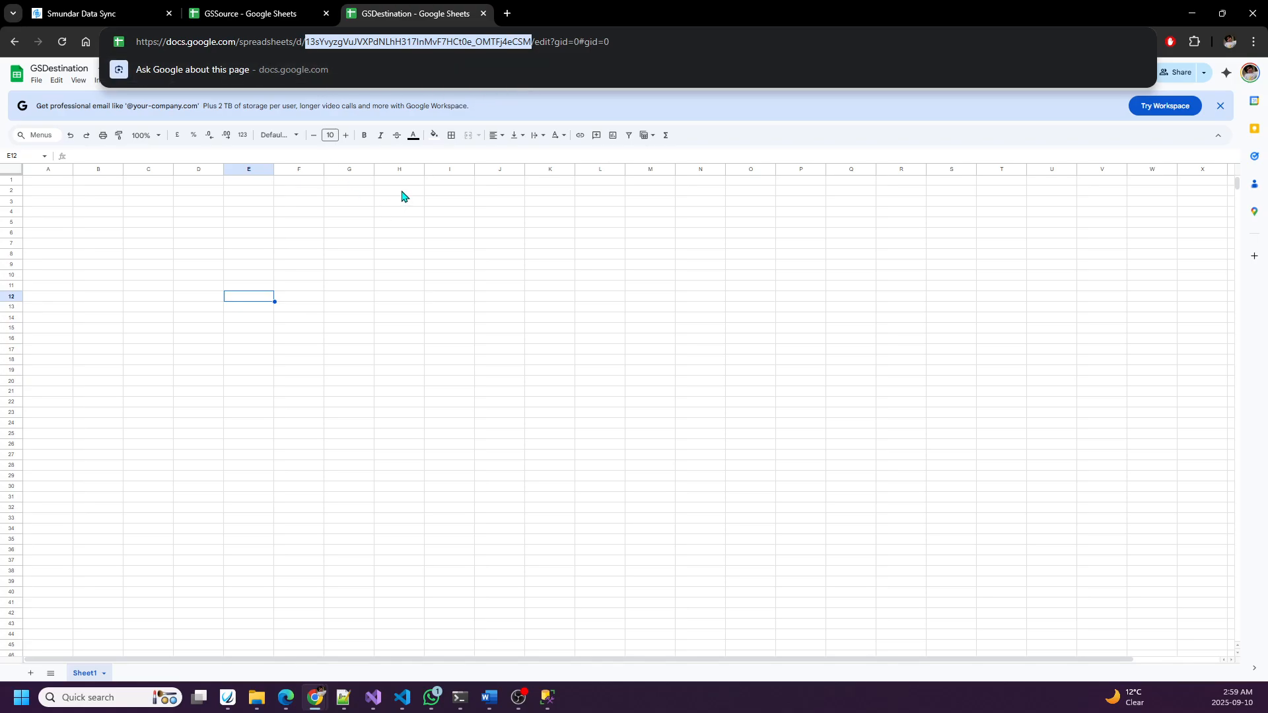
click(99, 10)
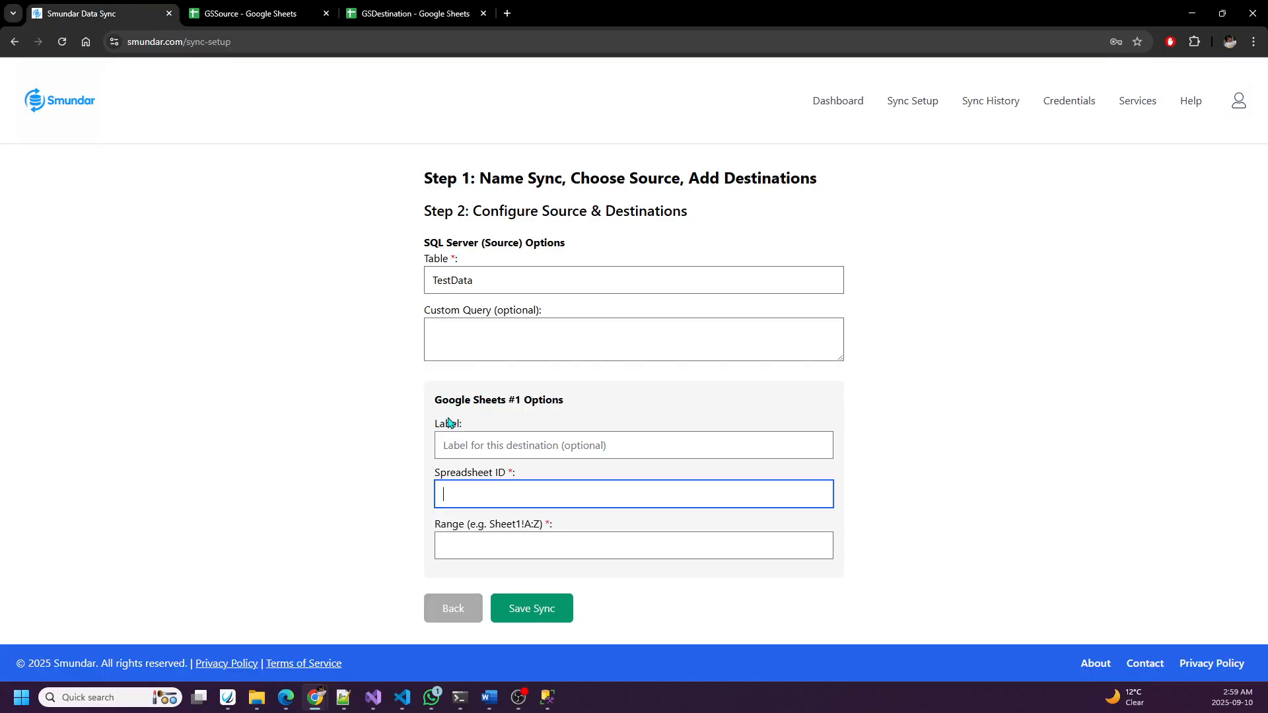
key(ctrl+v)
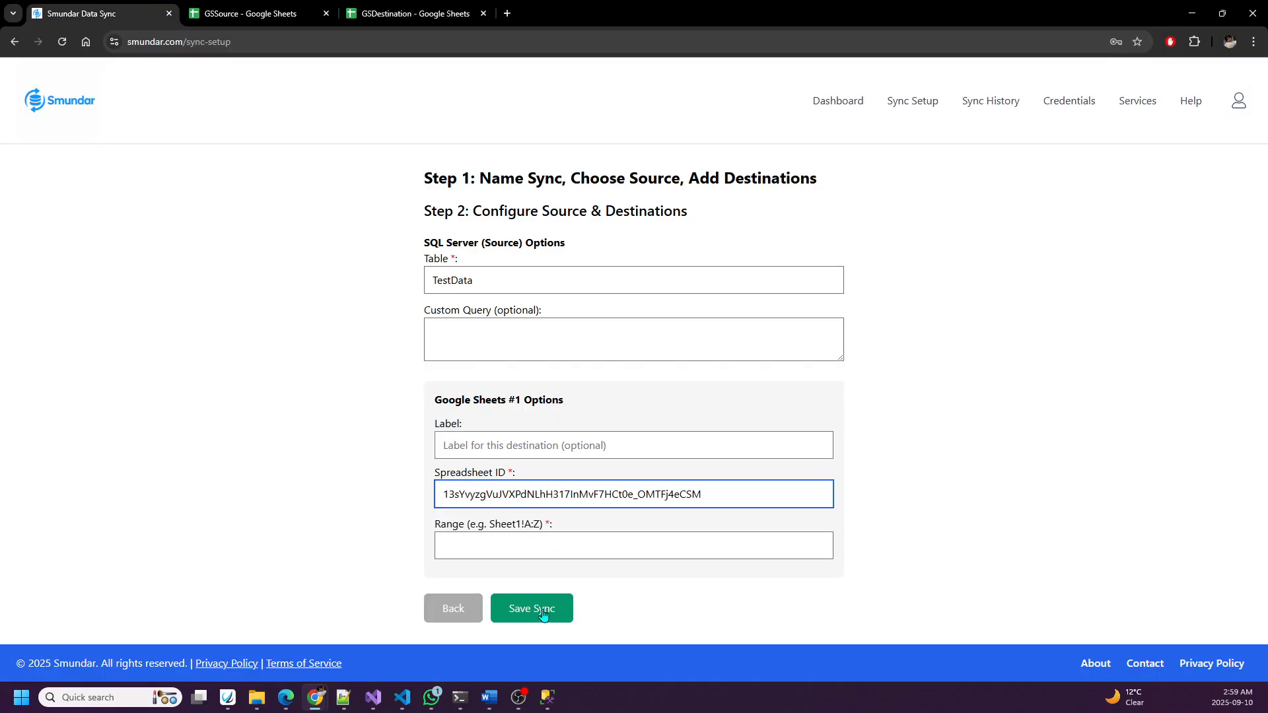
Step: Save the sync and trigger a run of "SQLServer to GoogleSheets" from the saved syncs
click(543, 613)
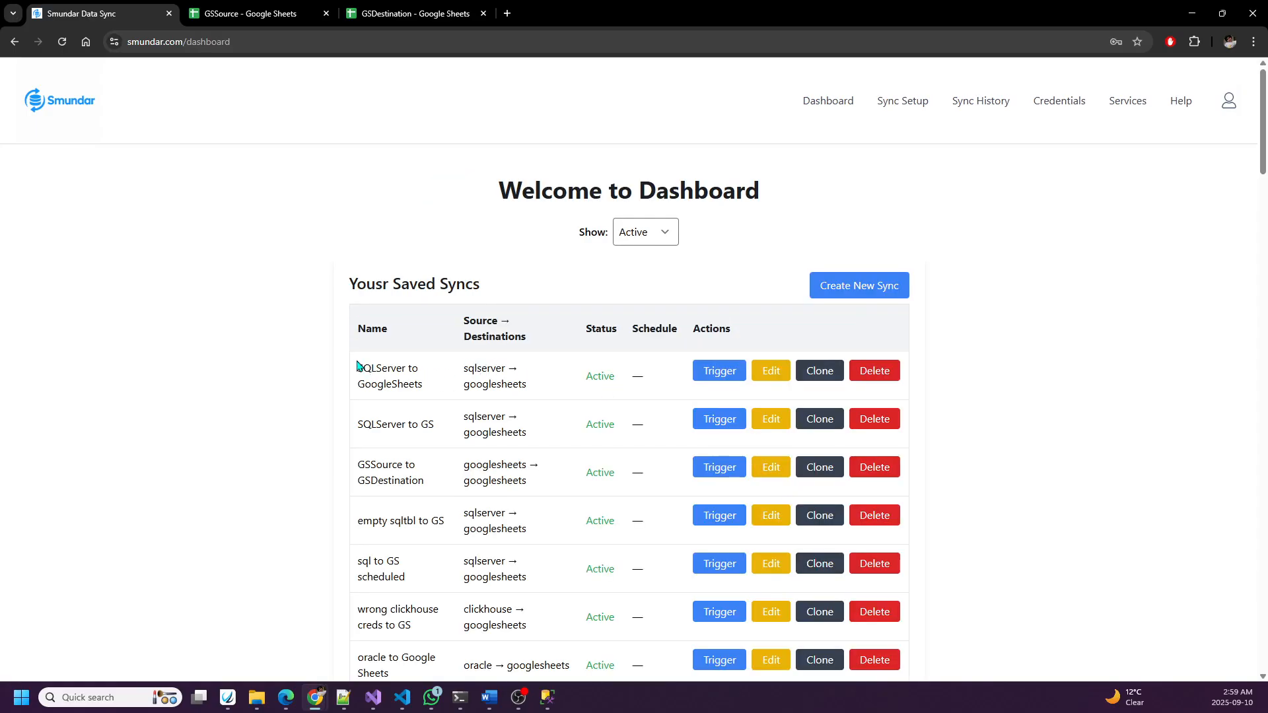
drag(357, 365, 1036, 387)
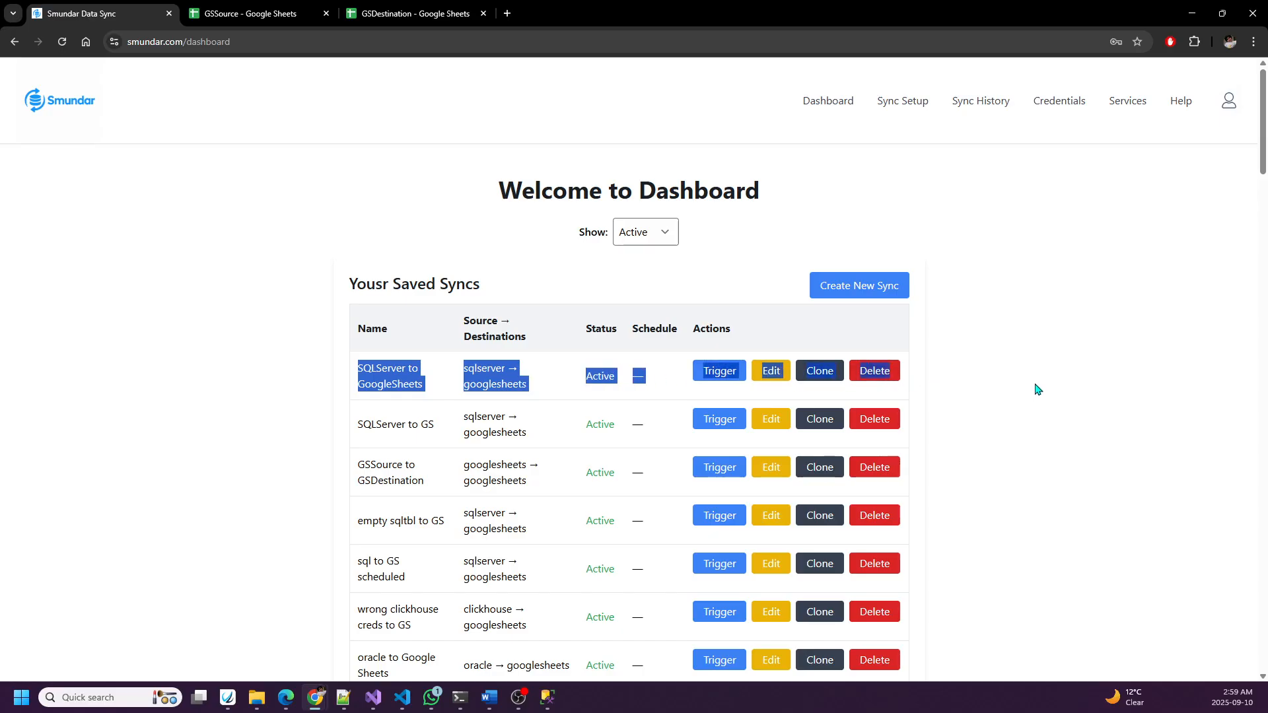
click(1036, 389)
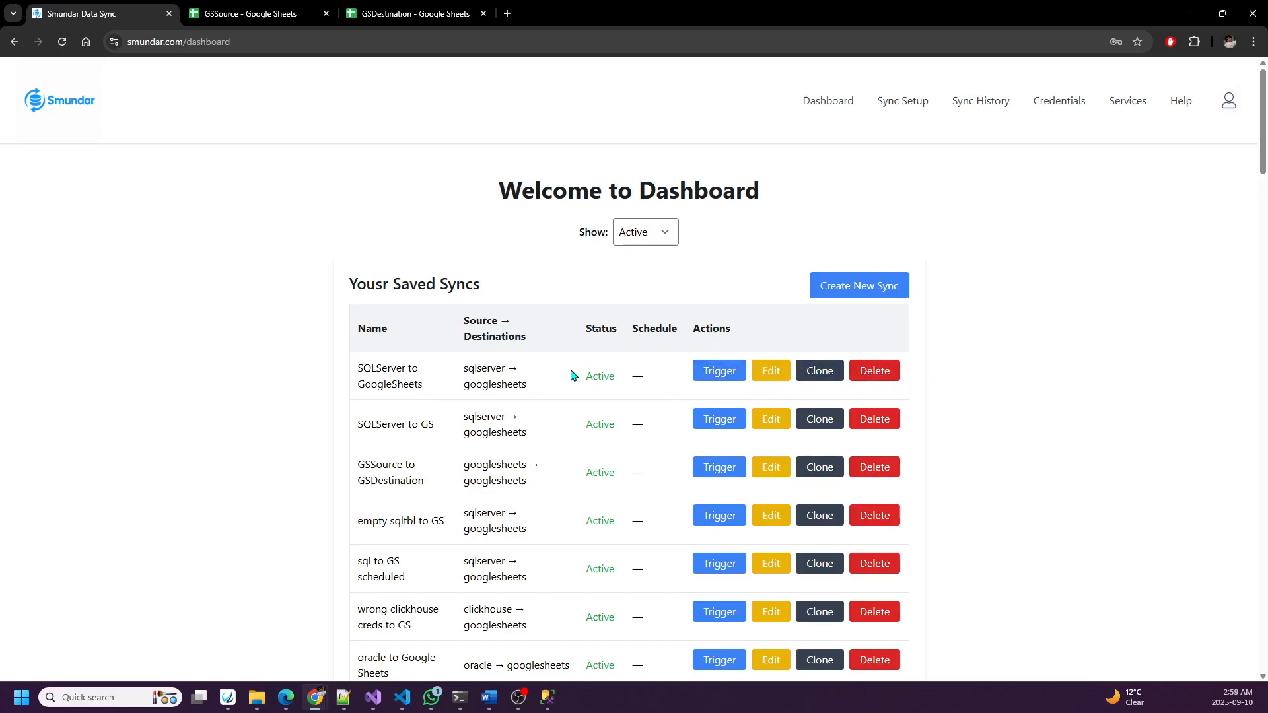
click(715, 374)
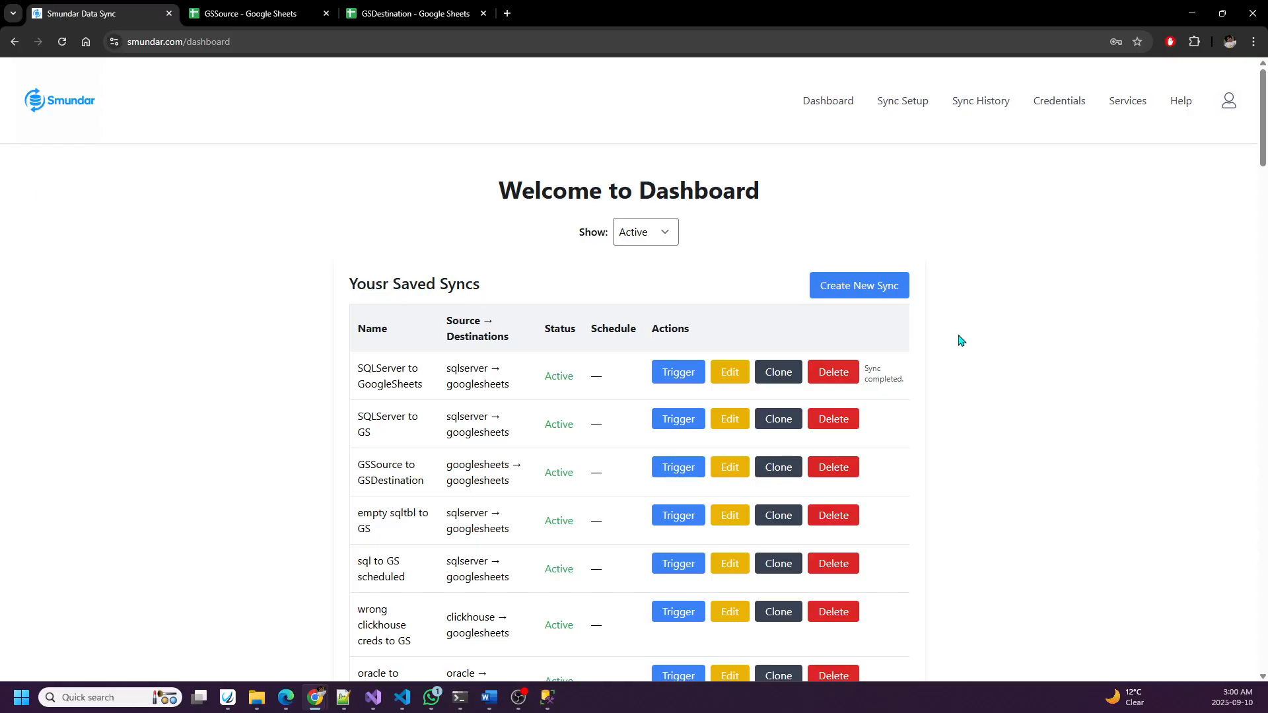
Step: Check the synced rows in the GSDestination sheet from the header down to the last row
click(398, 15)
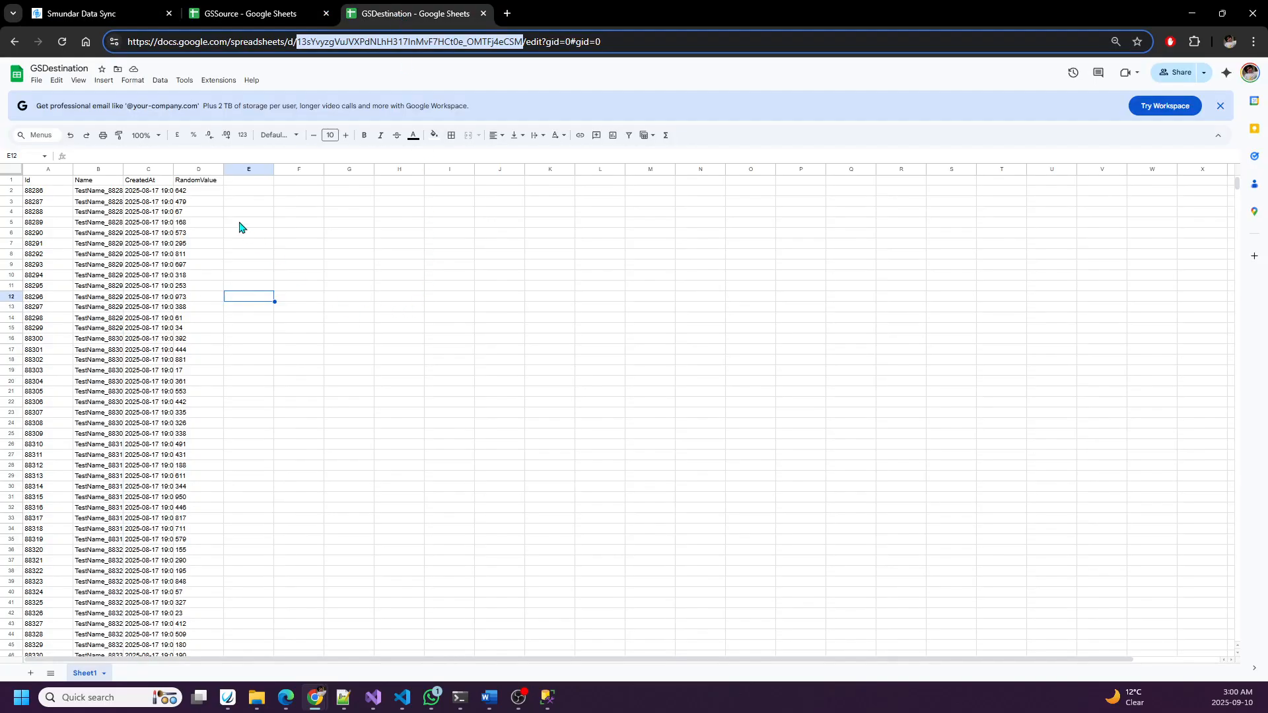
scroll(379, 303, down, 20)
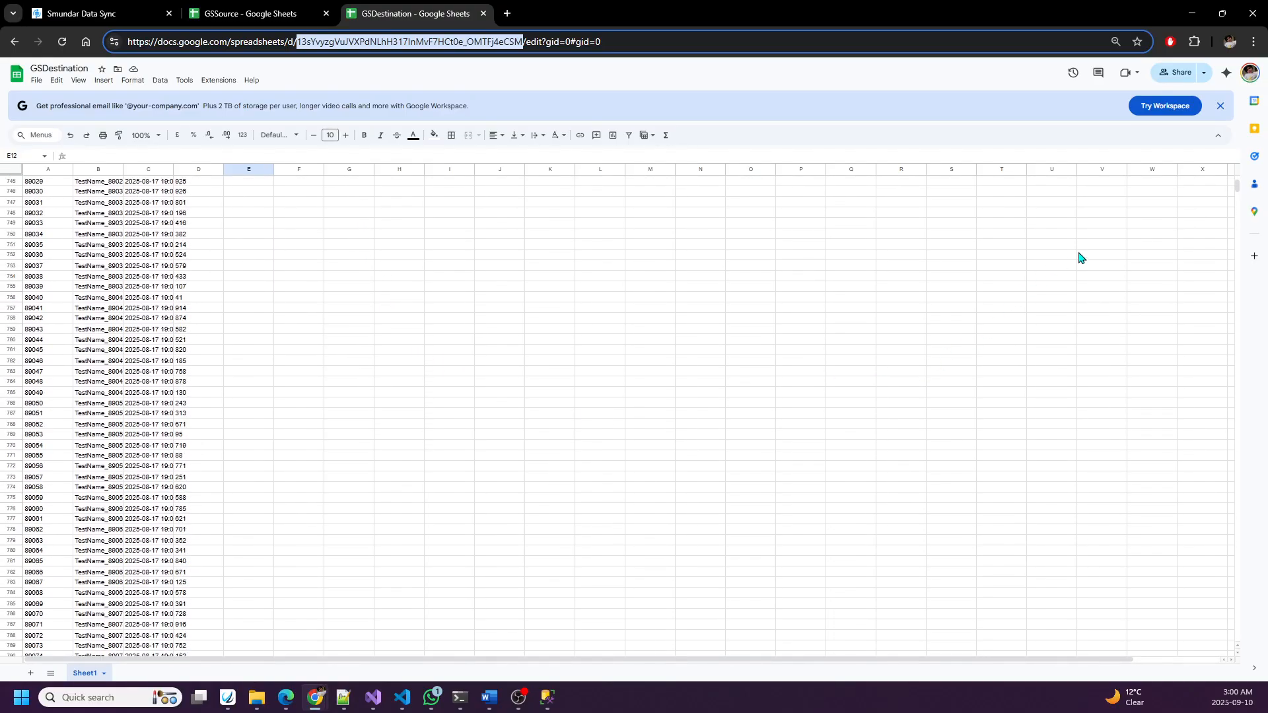
drag(1232, 192, 1193, 657)
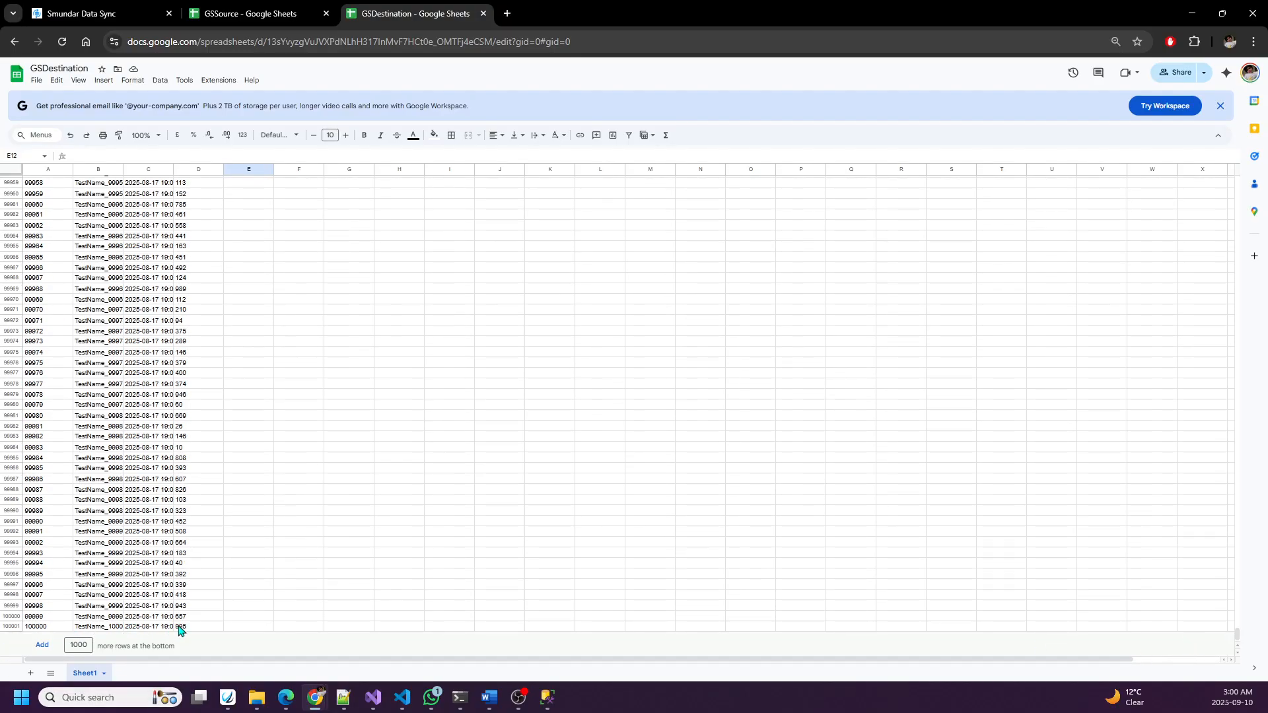
Step: Review the latest "SQLServer to GoogleSheets" run in Smundar's sync history, including its rows transferred, and return to the dashboard
click(94, 13)
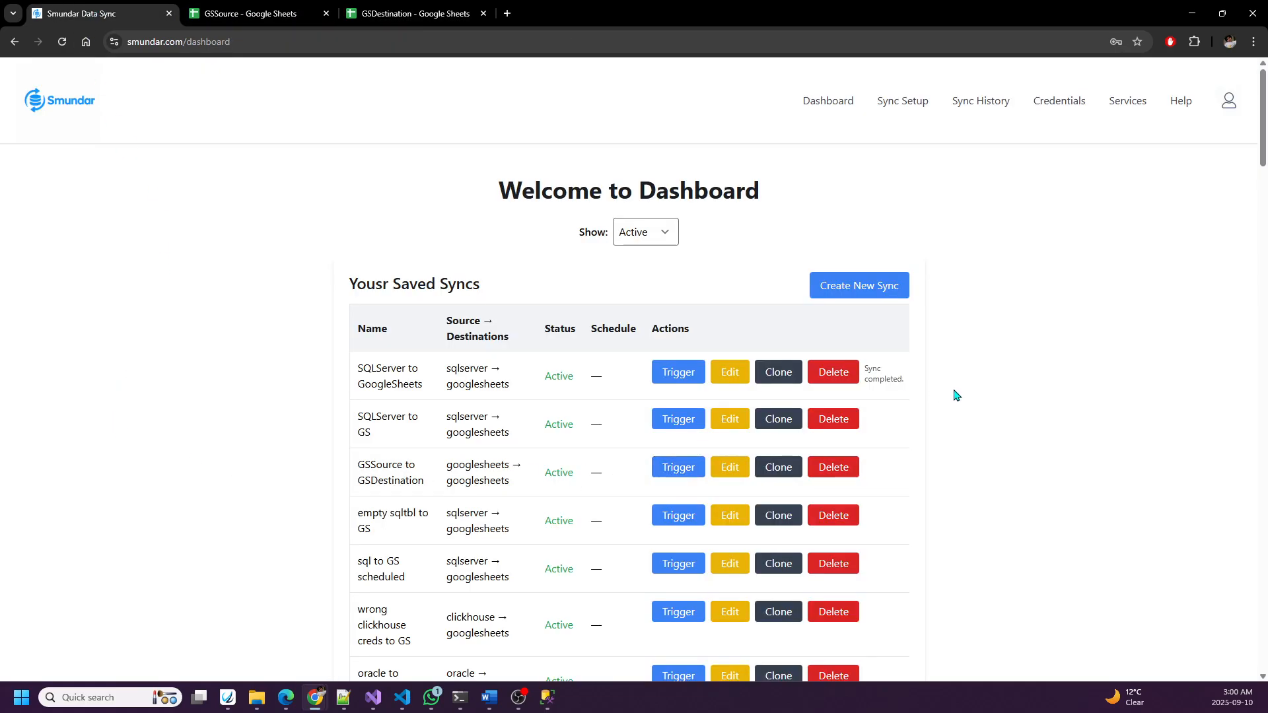
click(978, 104)
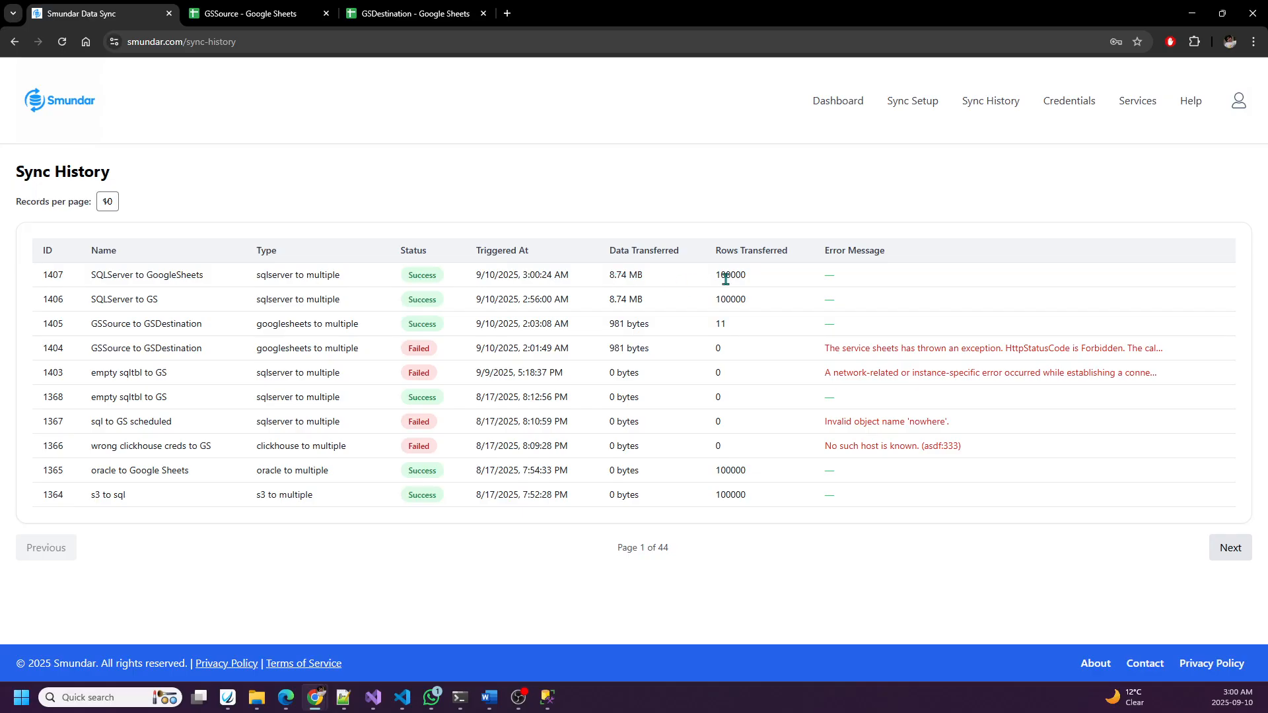
drag(719, 277, 752, 280)
drag(166, 272, 855, 278)
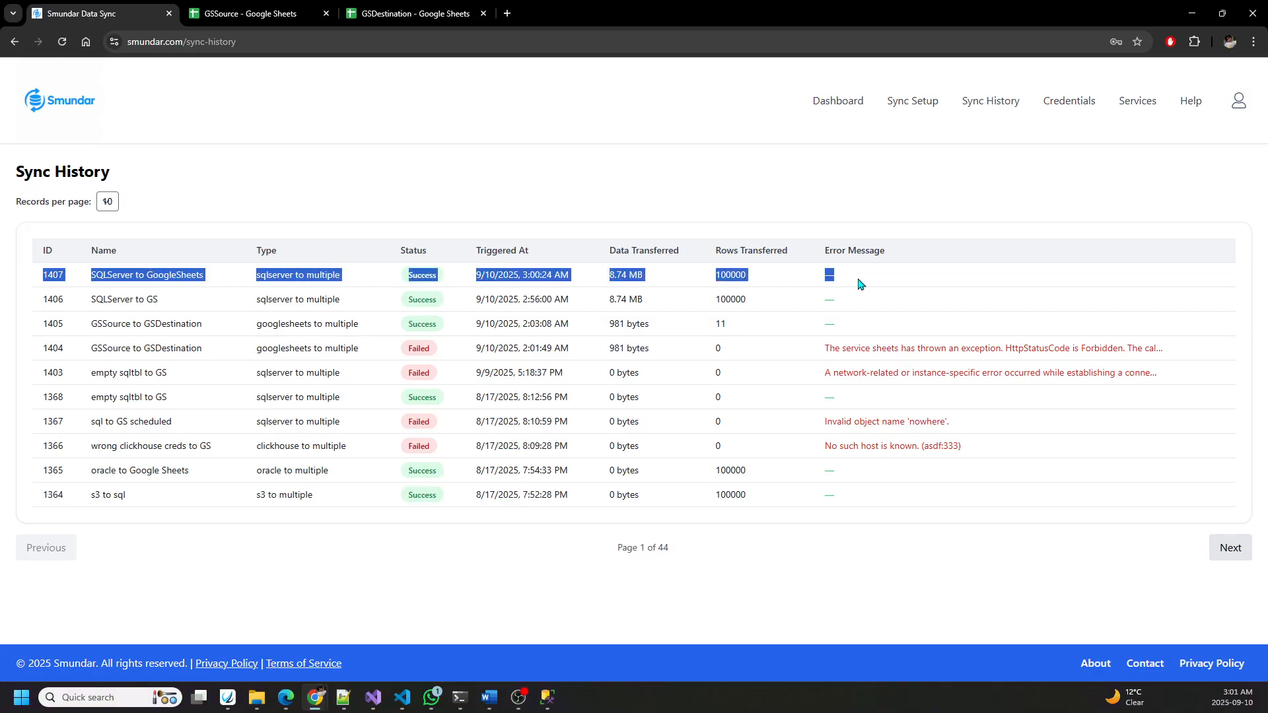
click(861, 277)
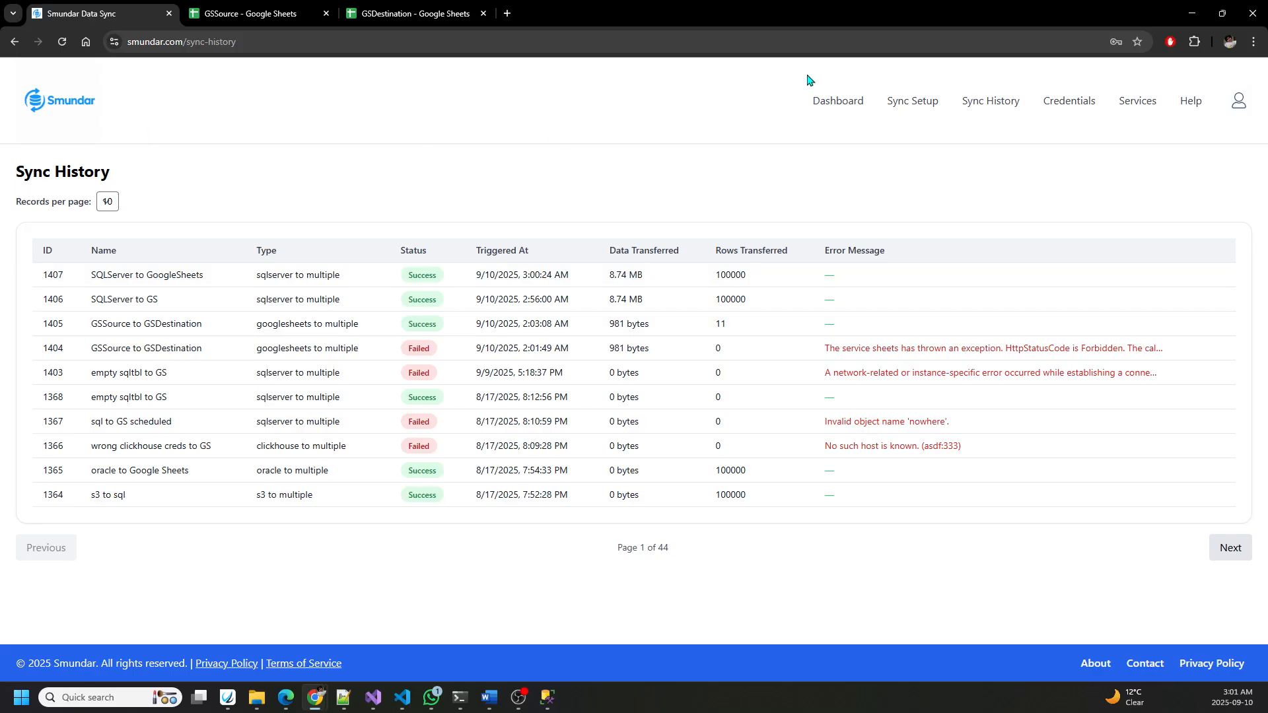
click(842, 103)
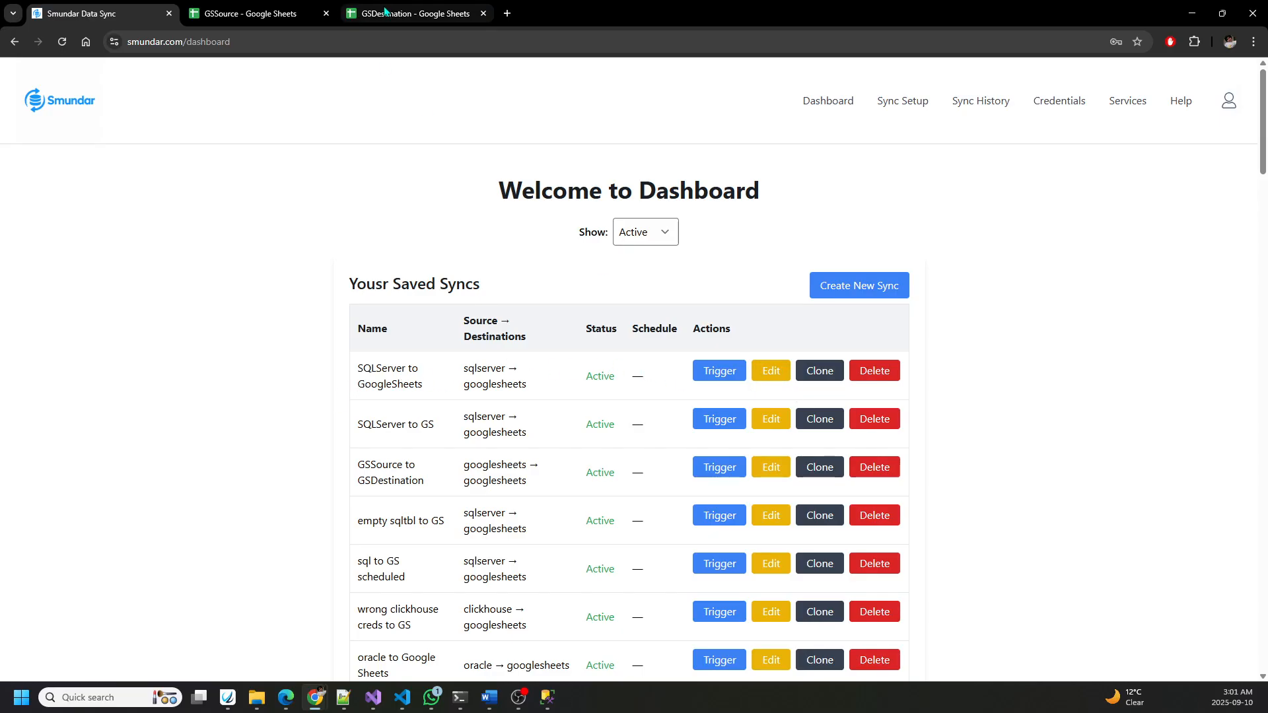
Step: Clear all the synced data from Sheet1 of the GSDestination spreadsheet and return to its first rows
key(ctrl+3)
click(165, 290)
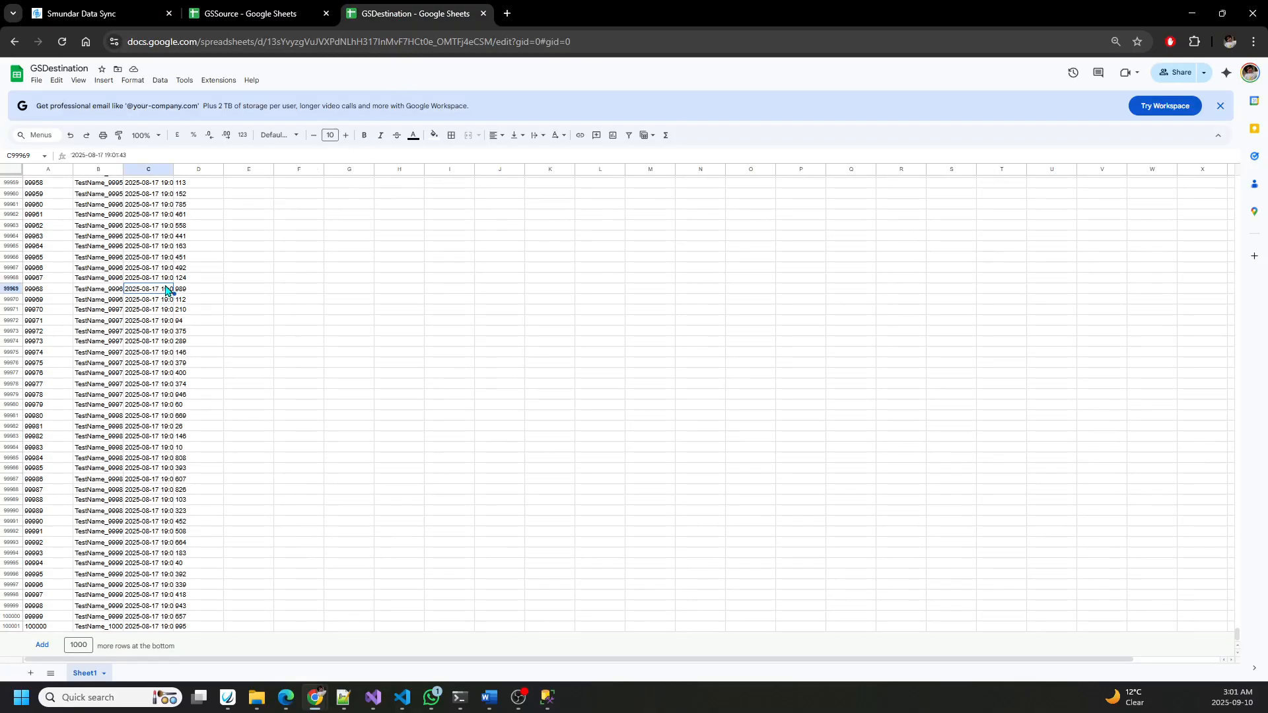
key(ctrl+a)
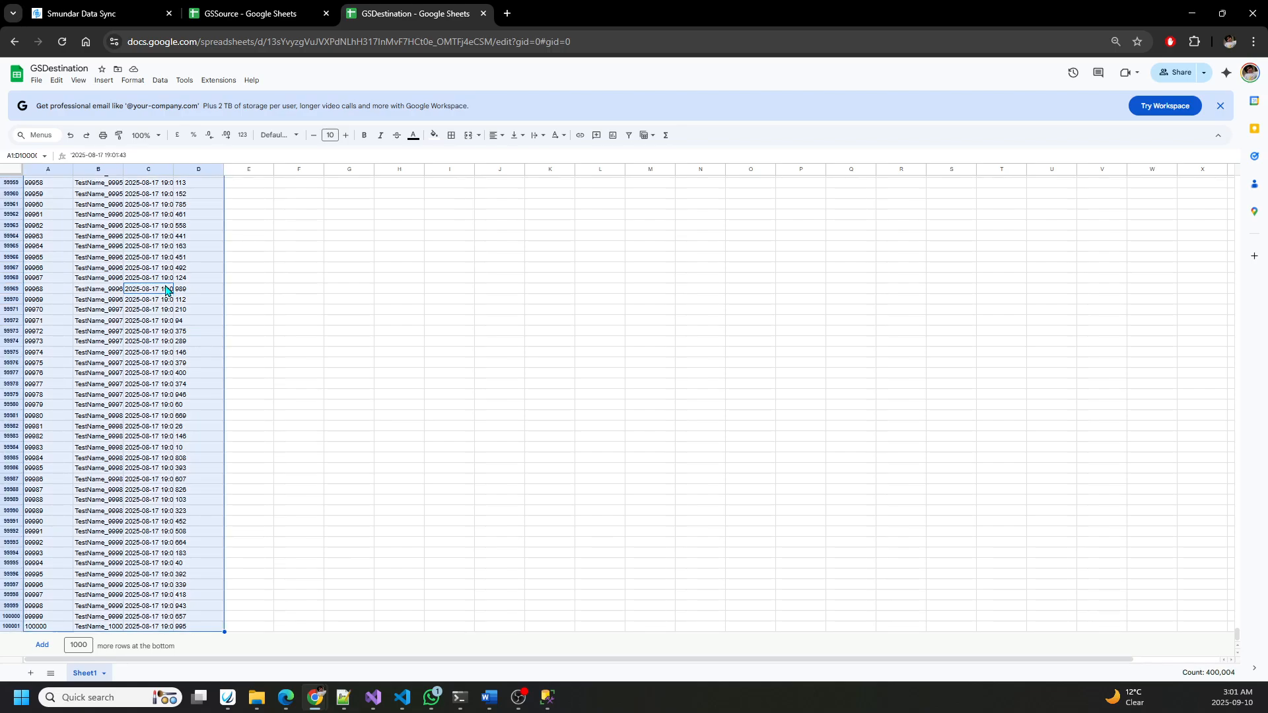
key(Delete)
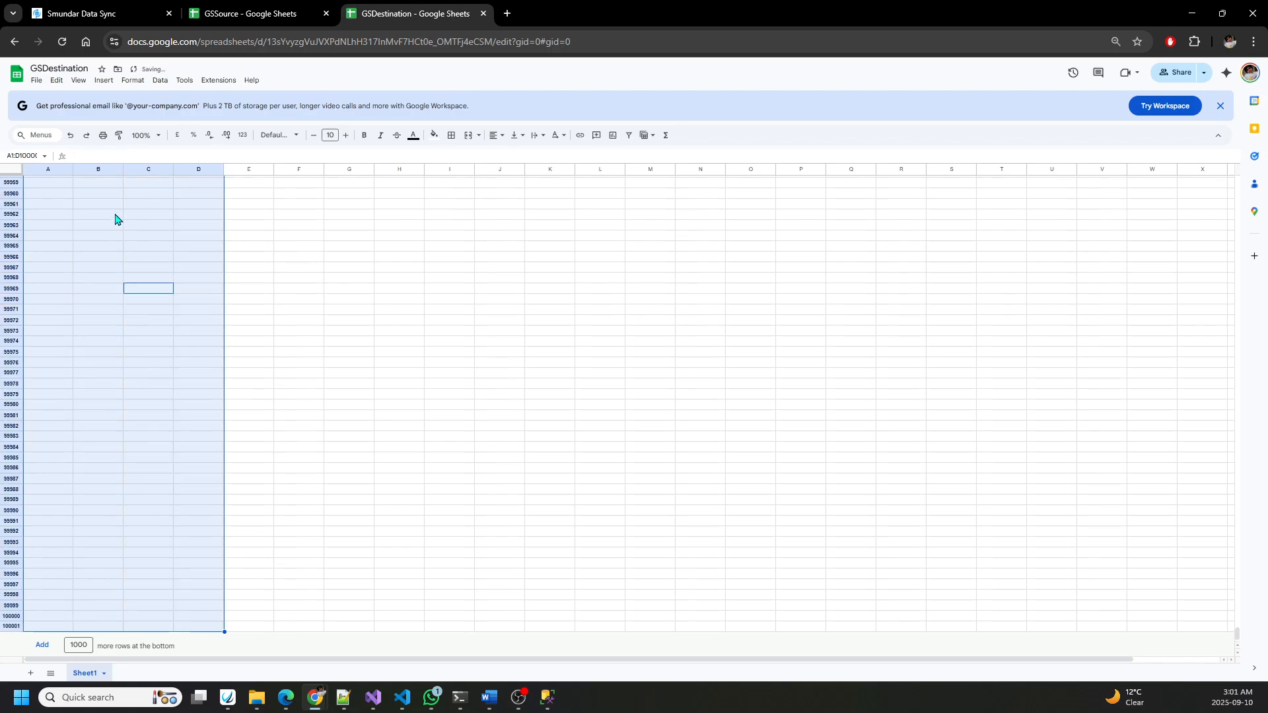
click(116, 218)
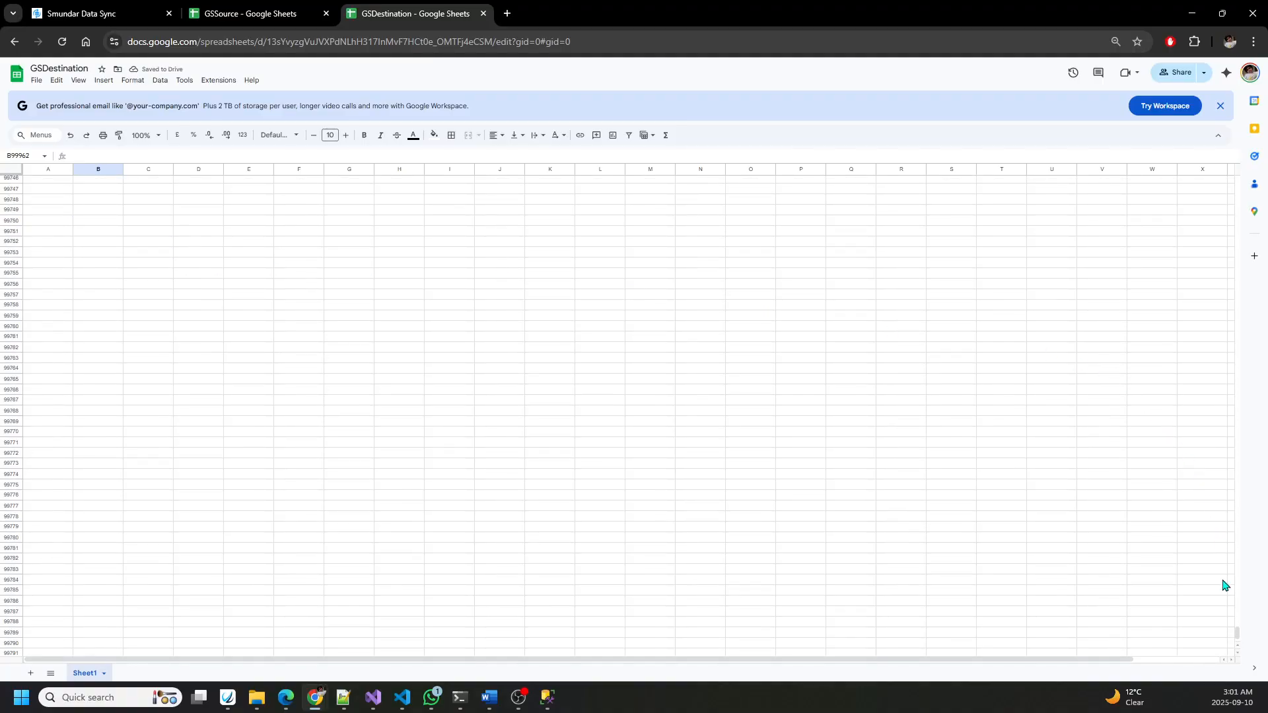
drag(1236, 635, 1246, 183)
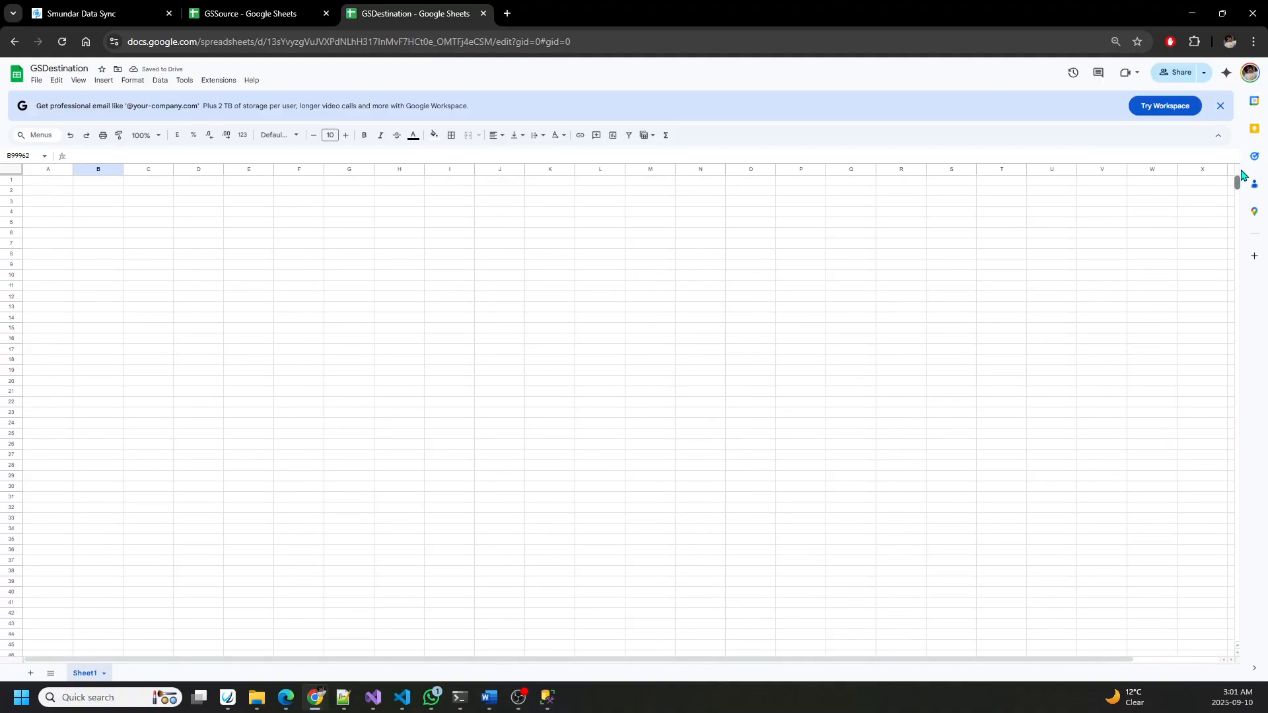
click(64, 203)
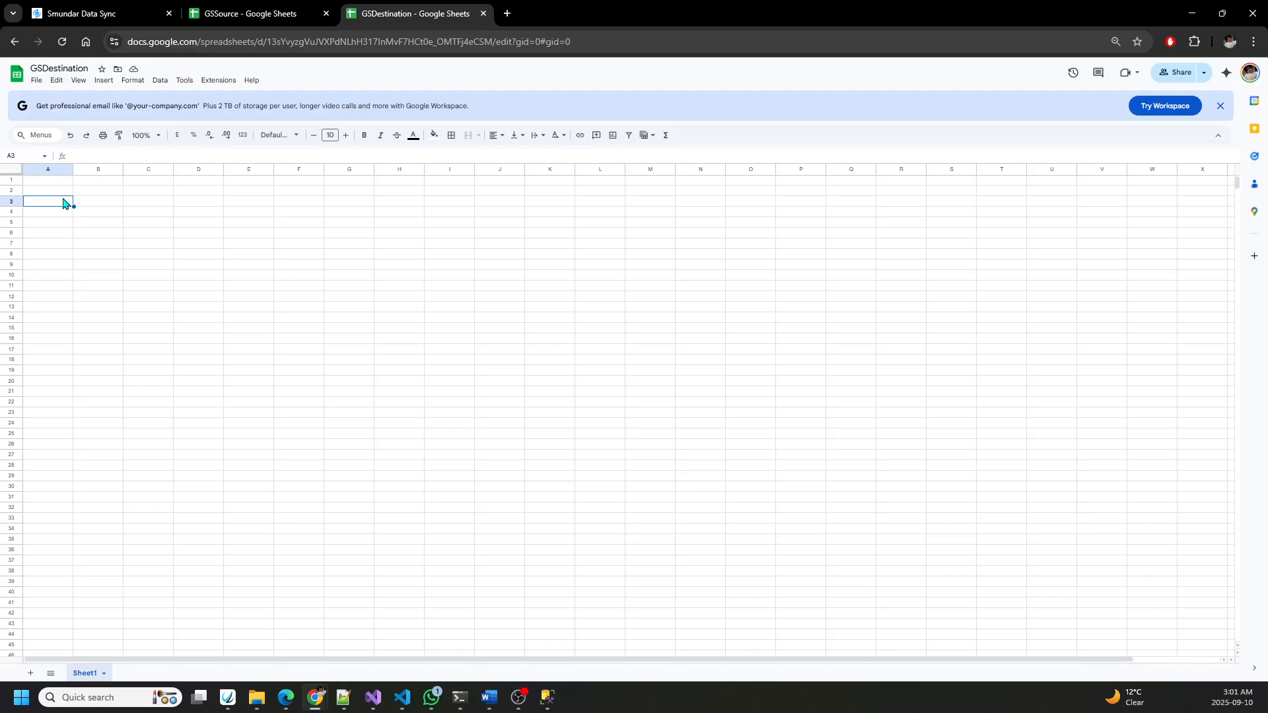
Step: Edit the "SQLServer to GoogleSheets" sync in Smundar, replacing the source table name with the query "select top 5 * from TestData"
click(103, 15)
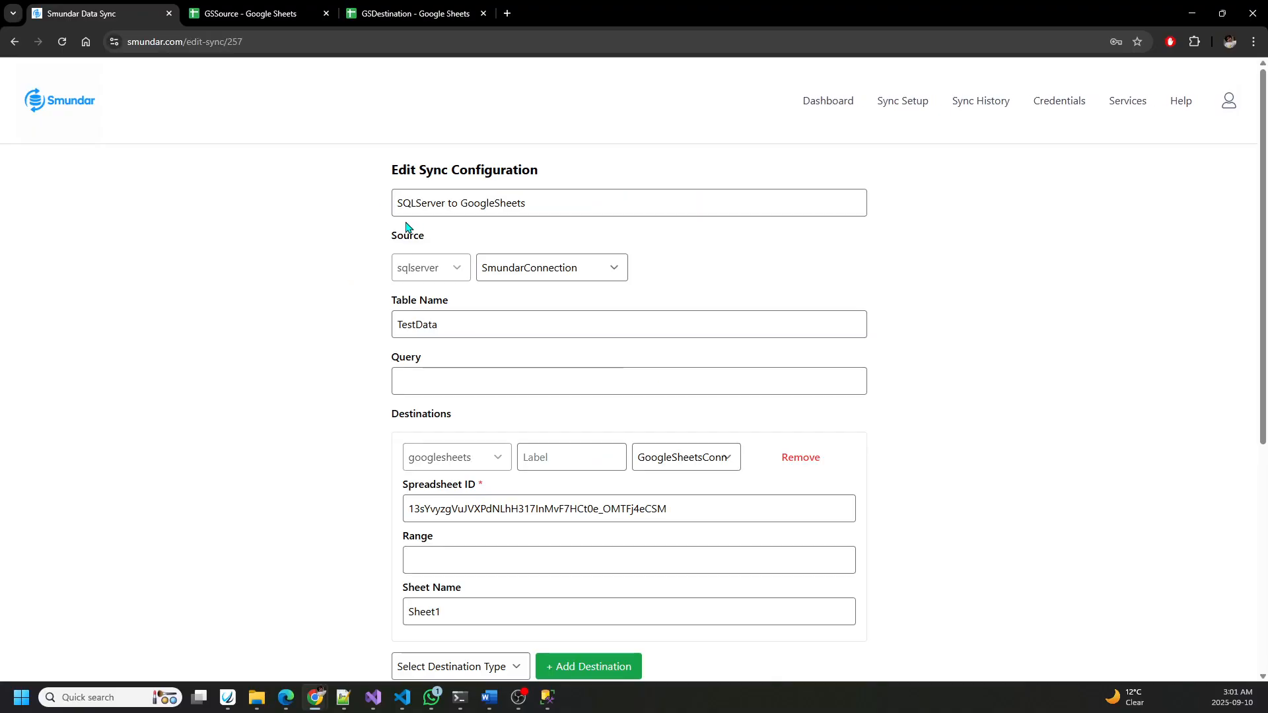
drag(438, 323, 387, 327)
key(BackSpace)
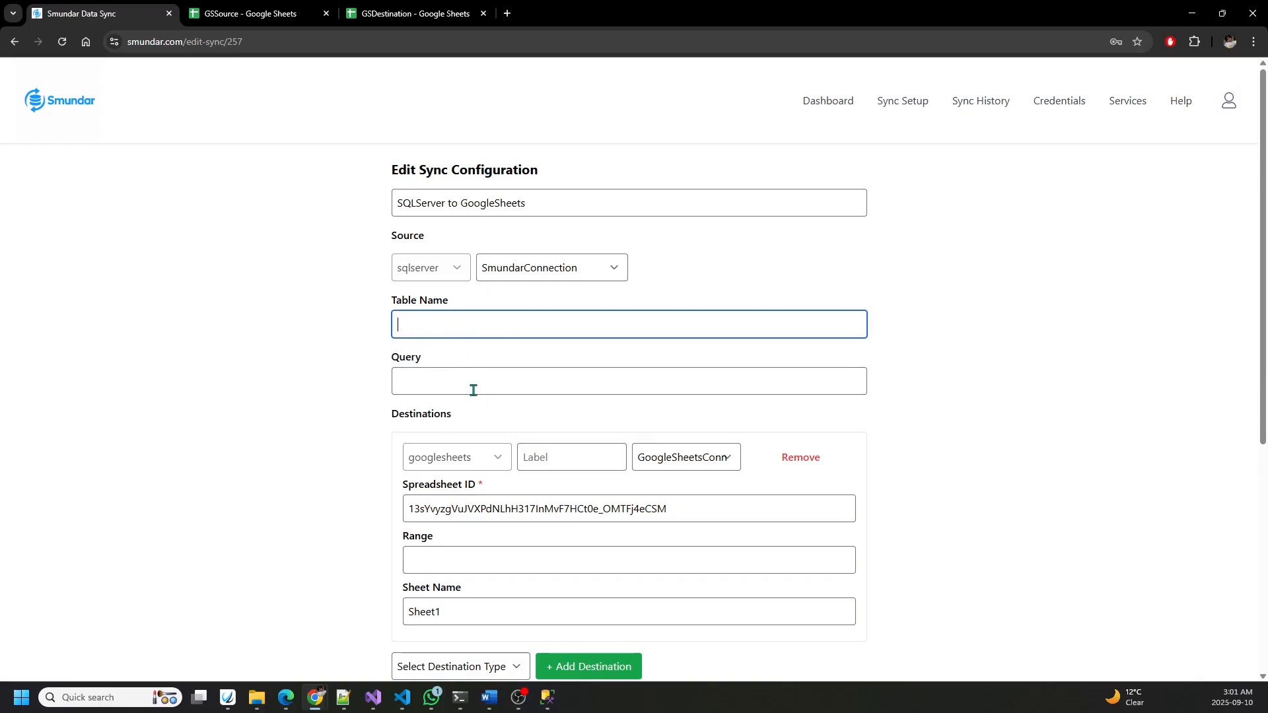
click(460, 380)
text(select top)
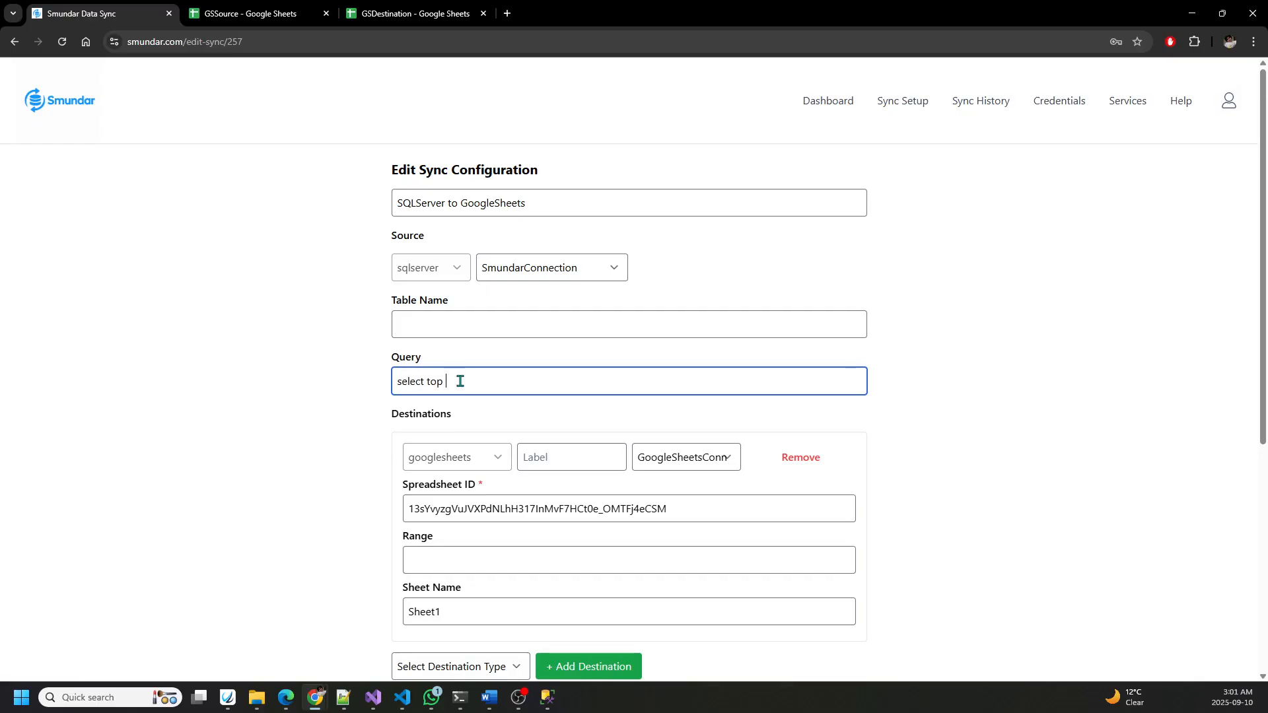
text( 5 * from TestData)
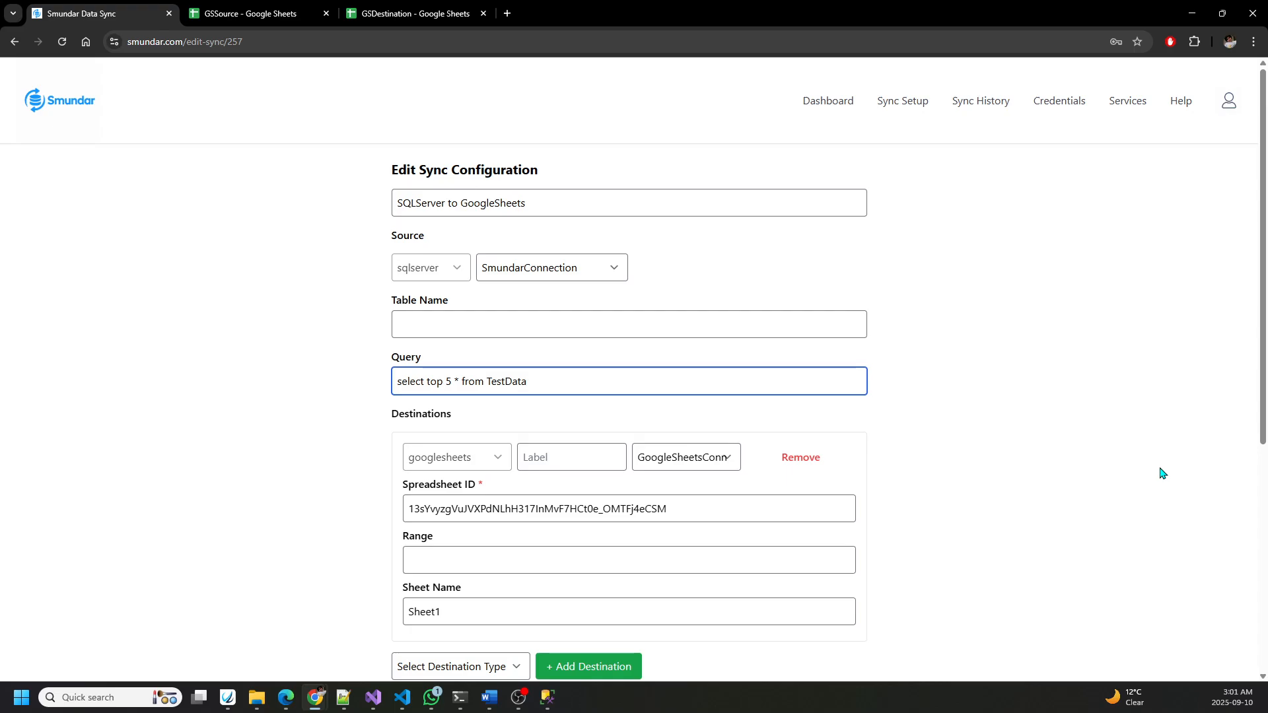
Step: Save the changes to the sync configuration and trigger a new run of "SQLServer to GoogleSheets"
scroll(1162, 473, down, 5)
click(456, 404)
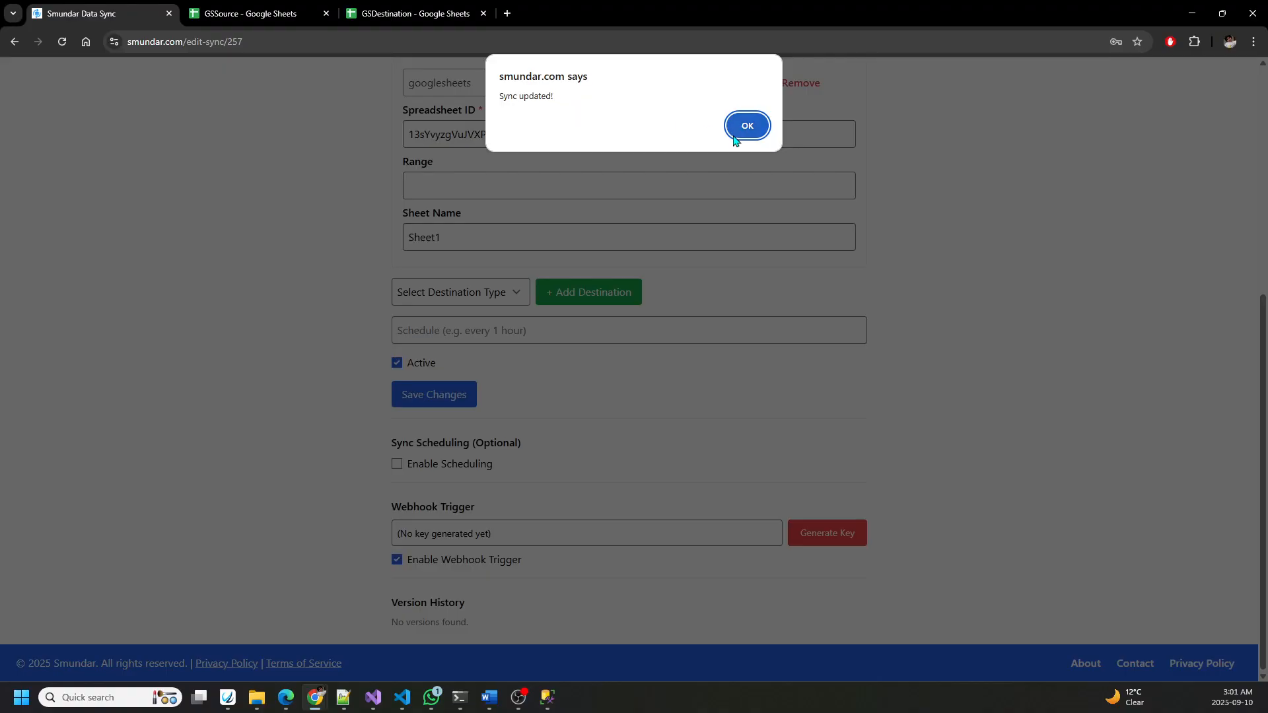
click(744, 137)
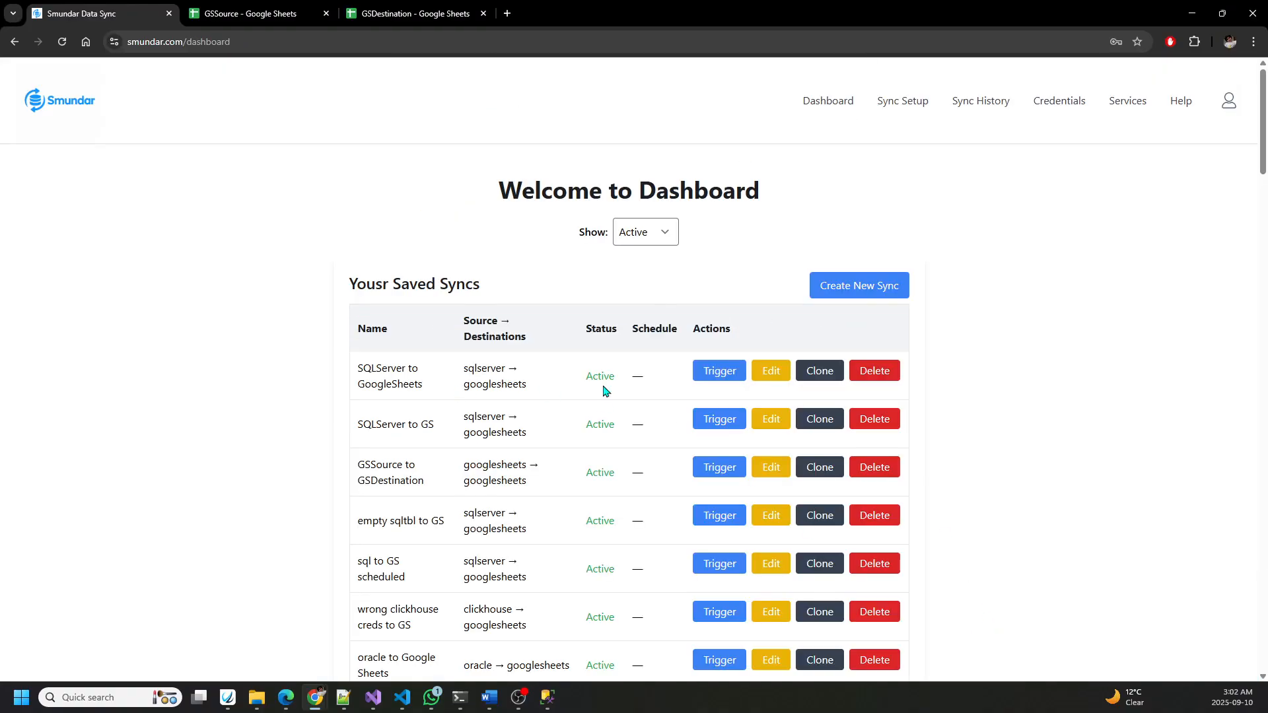
click(715, 372)
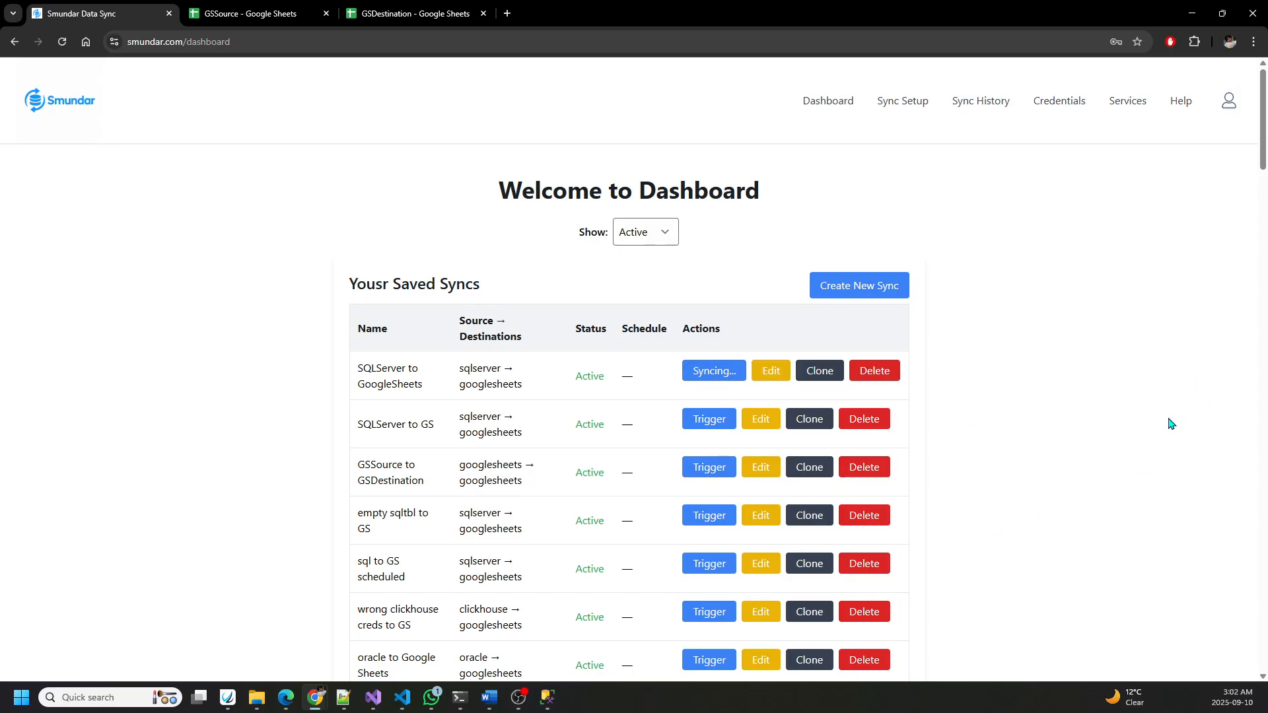
Step: Check the query's rows in the GSDestination sheet and the newest run in Smundar's sync history
click(399, 17)
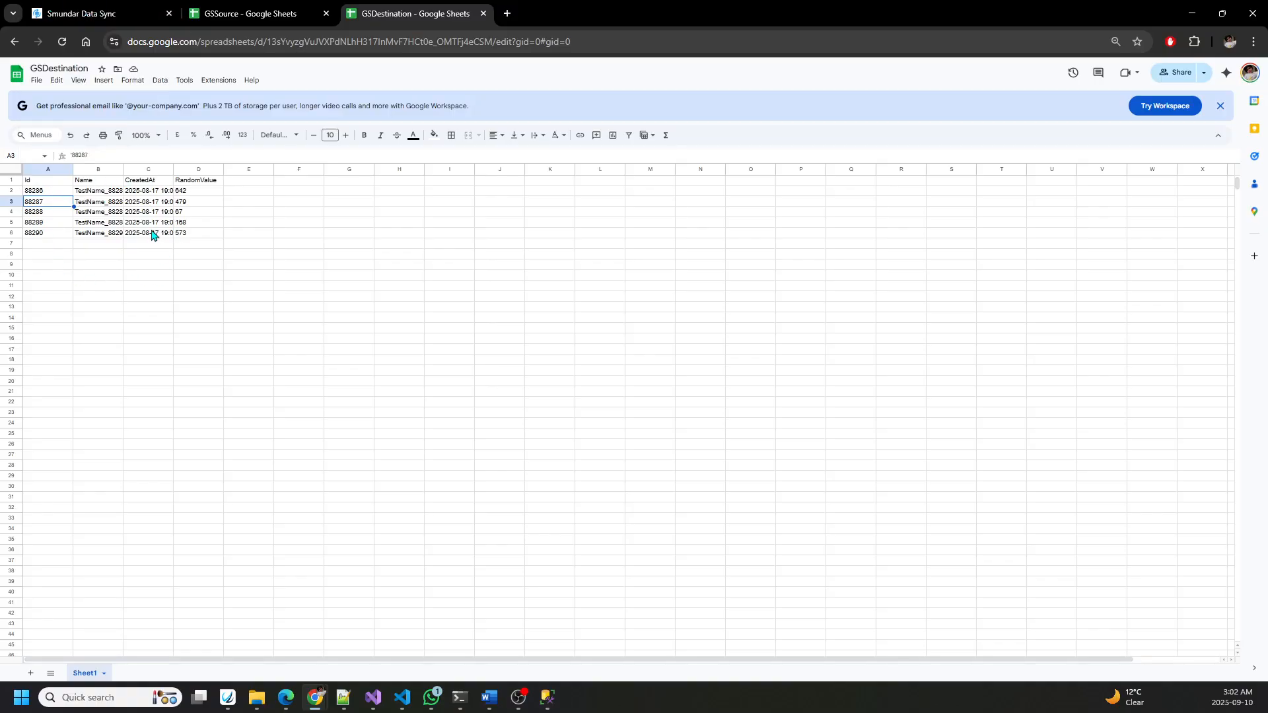
click(76, 13)
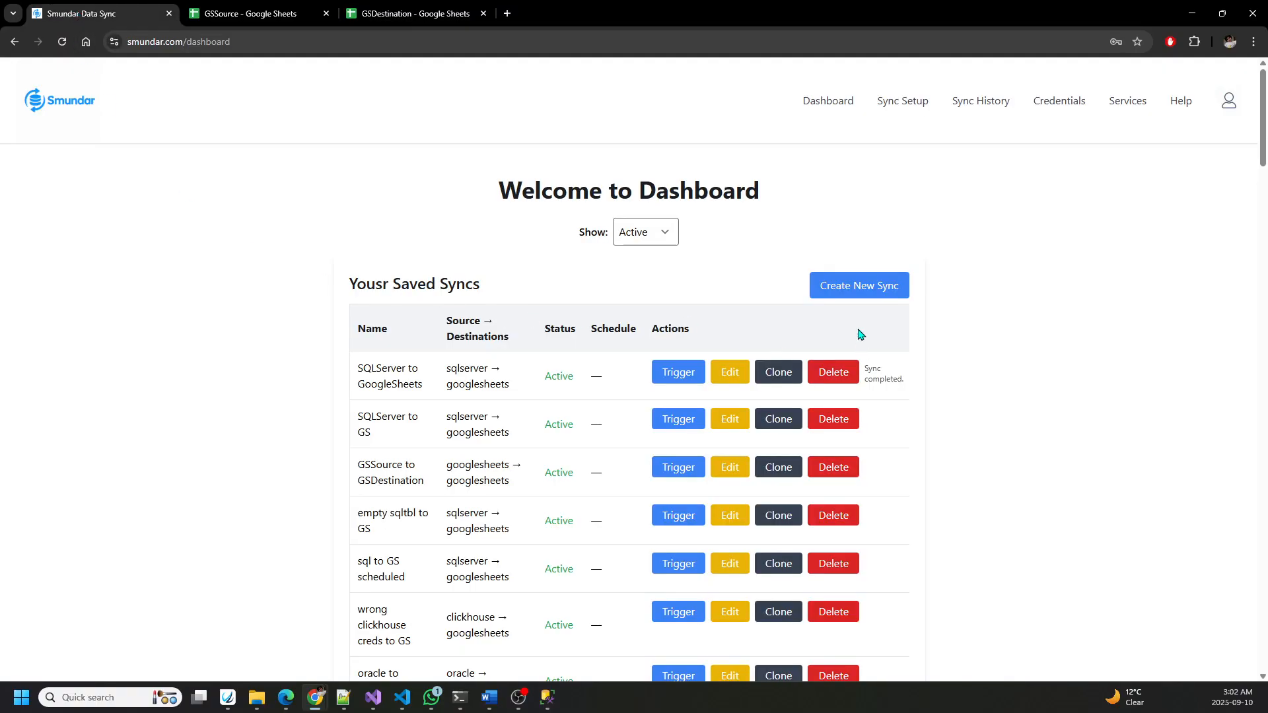
click(982, 101)
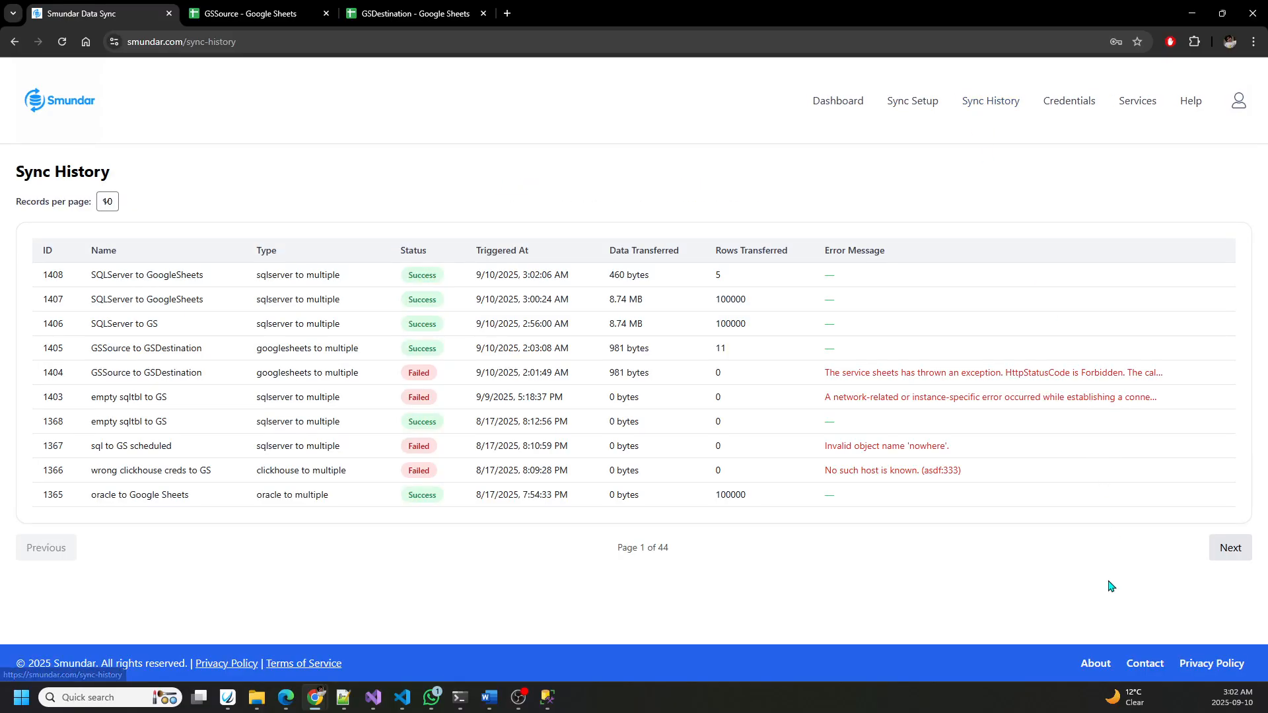